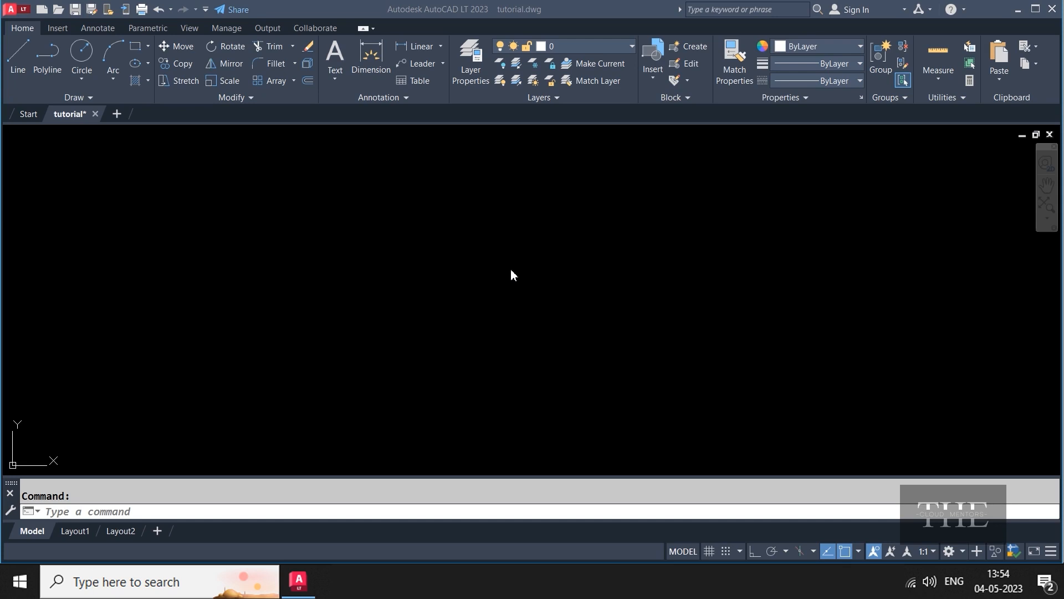
- Draw five connected freehand line segments at arbitrary angles that cross each other in a star-like shape
click(478, 300)
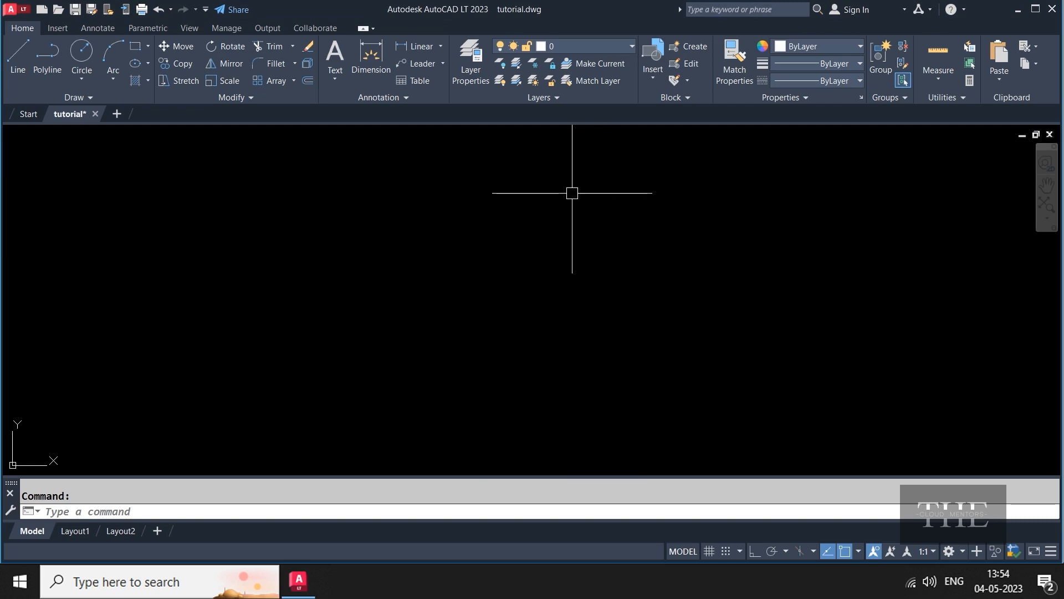
click(17, 63)
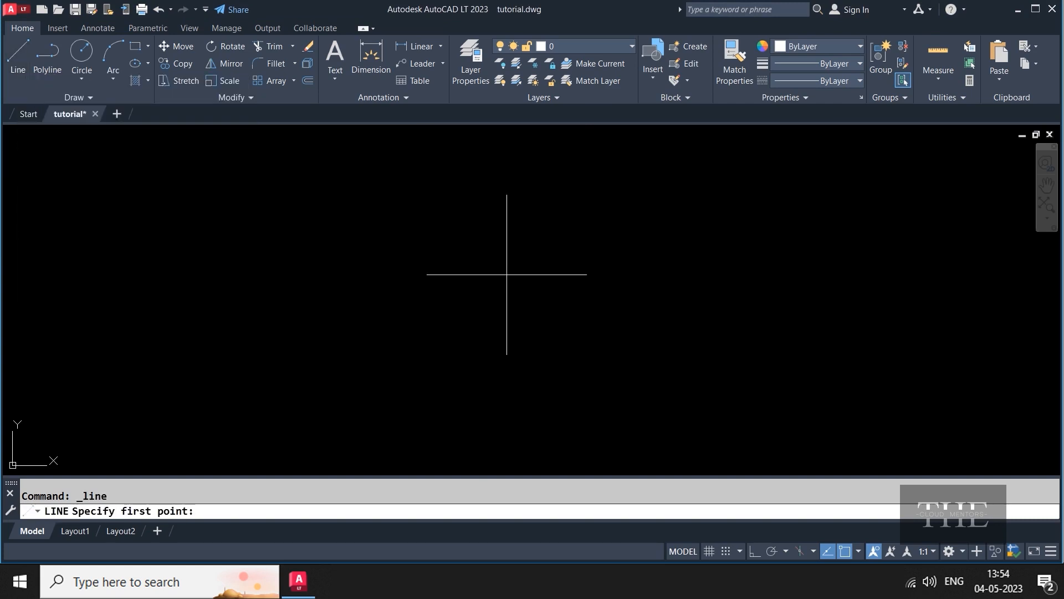
click(551, 301)
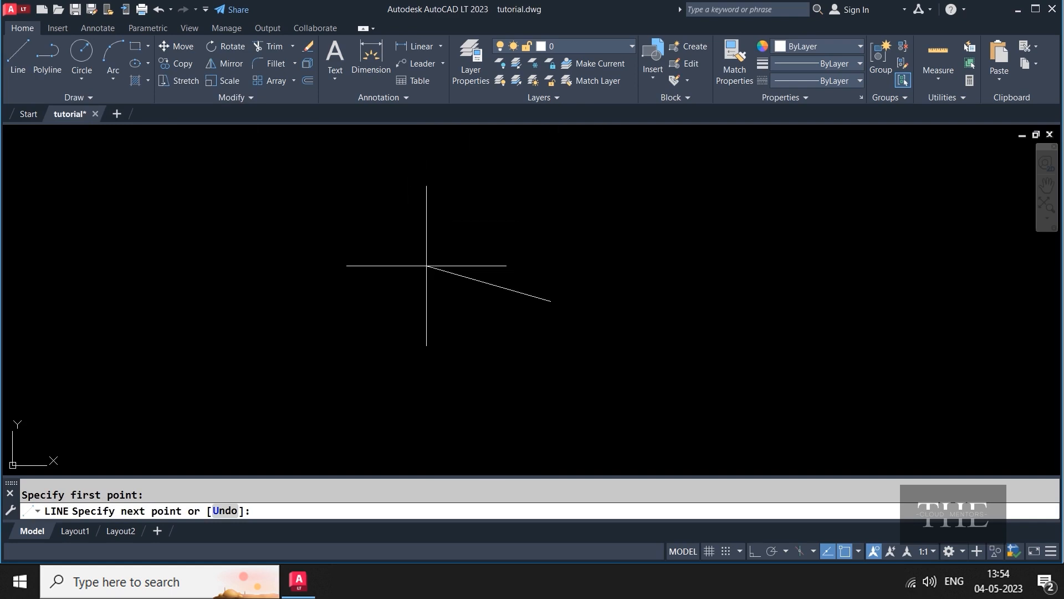
click(415, 235)
click(450, 368)
click(564, 219)
click(342, 309)
click(550, 310)
key(Escape)
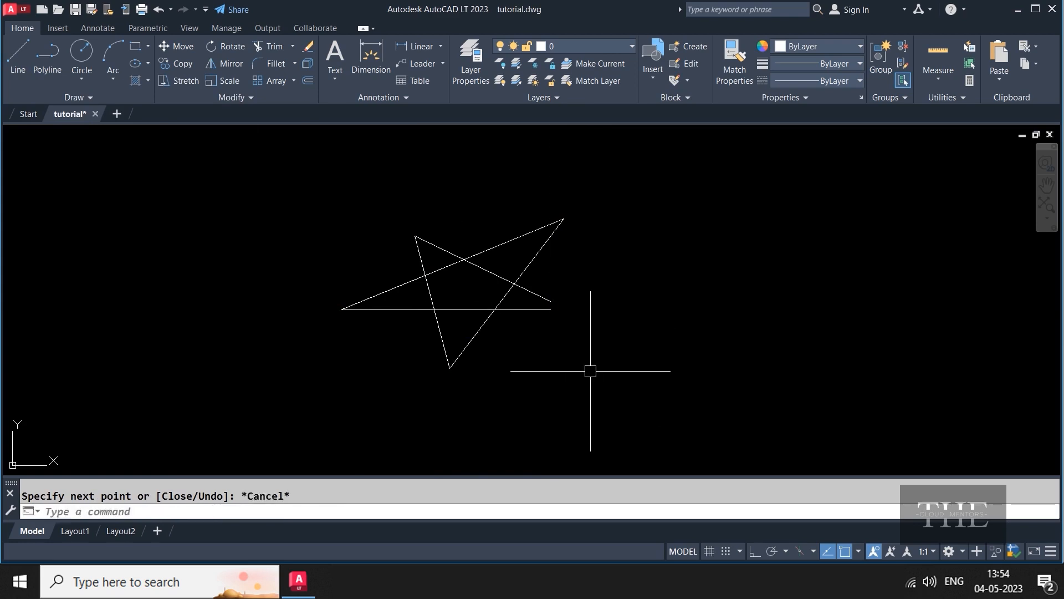
- Erase all five star-shaped line segments from the drawing
click(646, 423)
click(326, 202)
key(Delete)
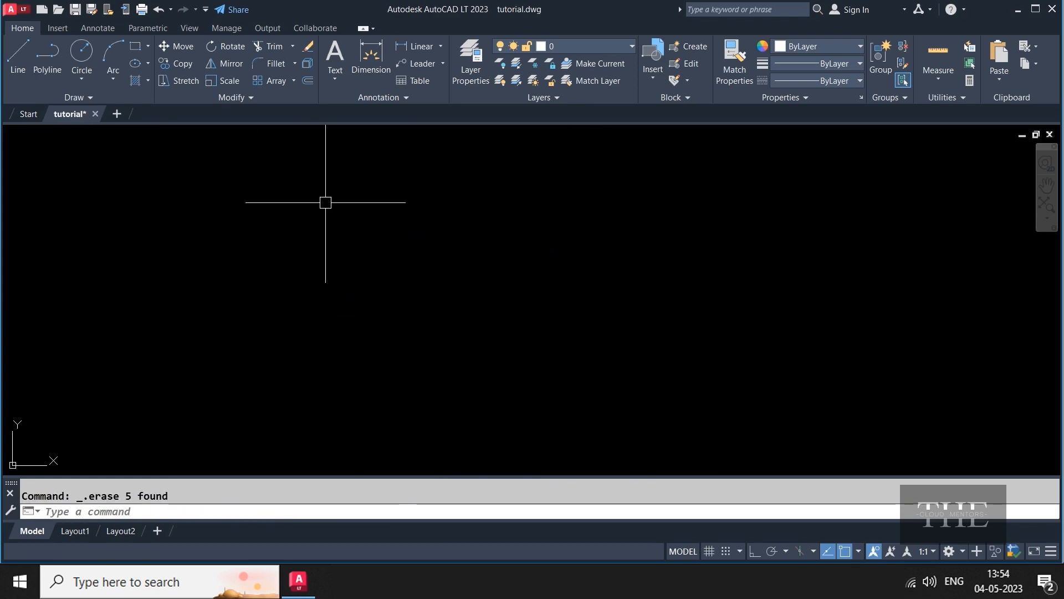
- Turn on Ortho mode and draw four connected lines: down, left, up, and right past the first vertical line
click(754, 552)
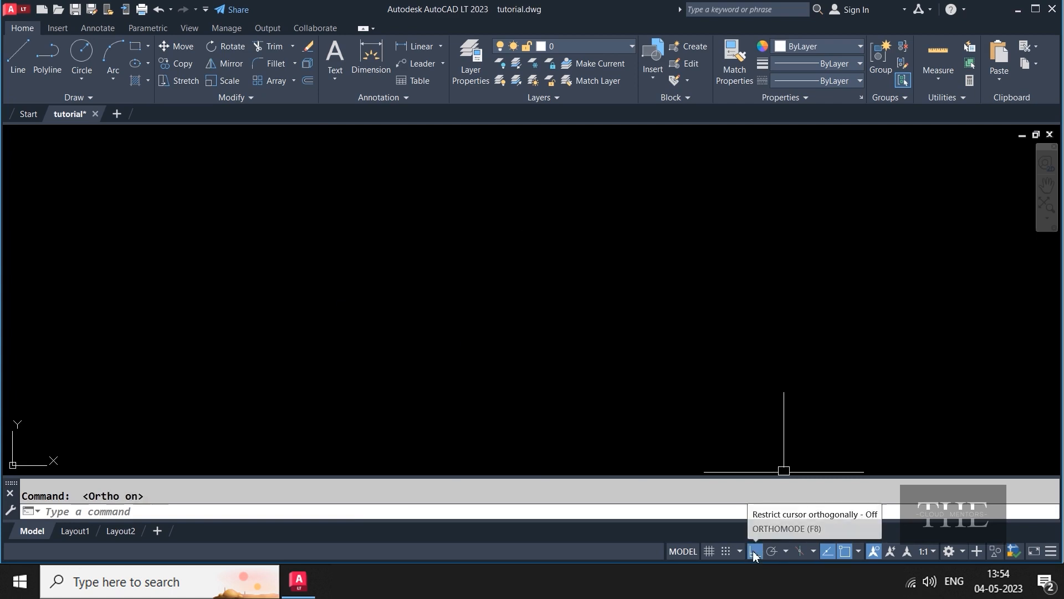
click(19, 53)
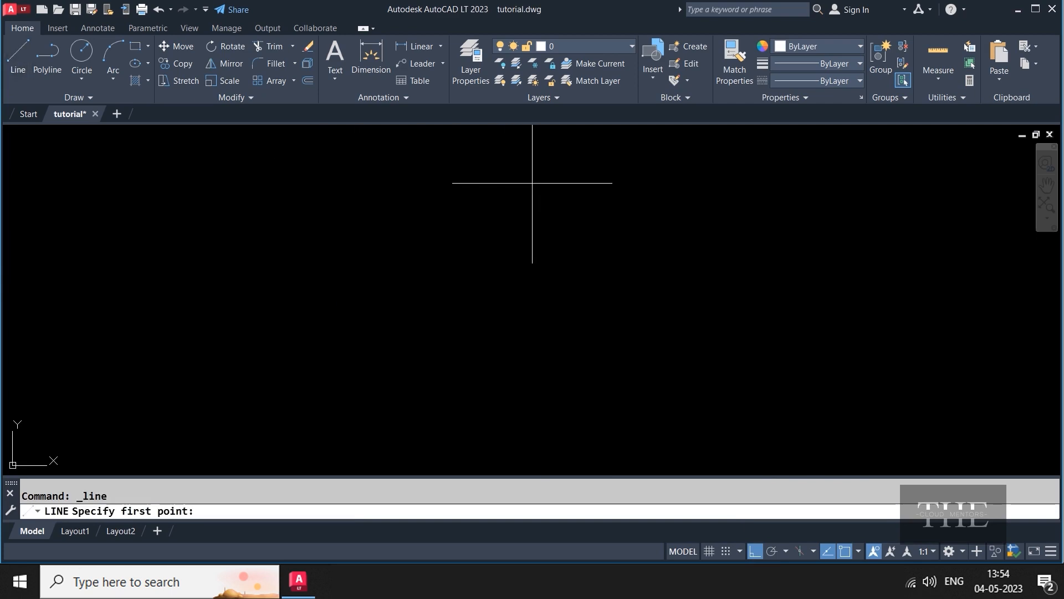
click(531, 174)
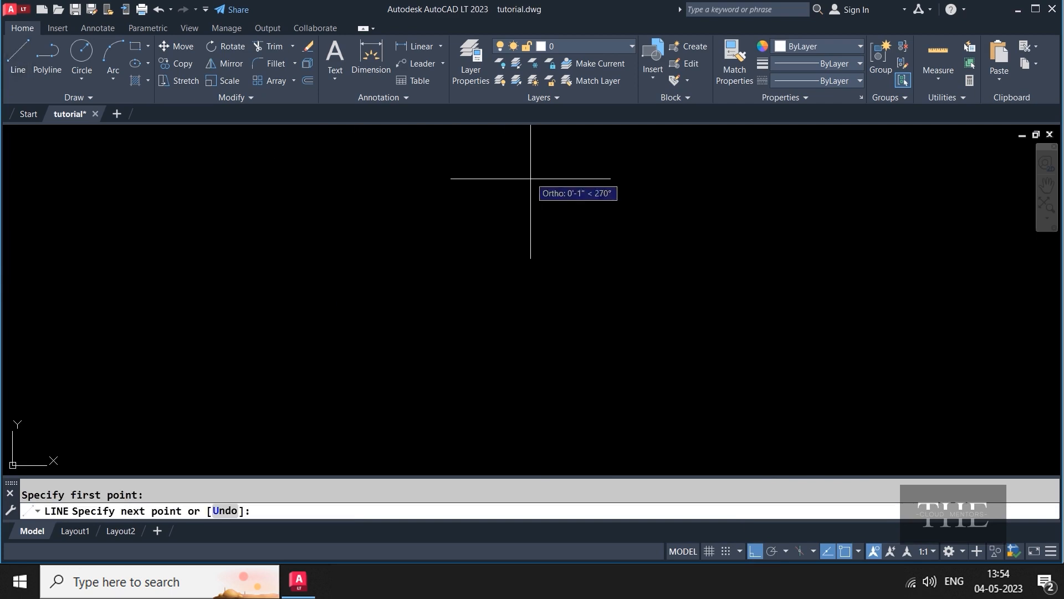
click(546, 431)
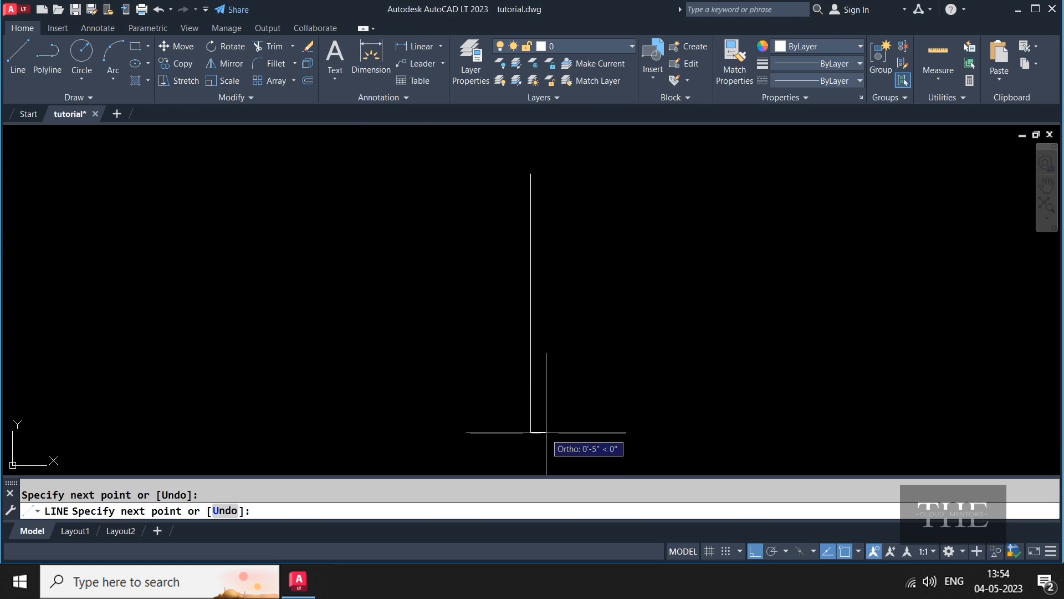
click(290, 269)
click(297, 194)
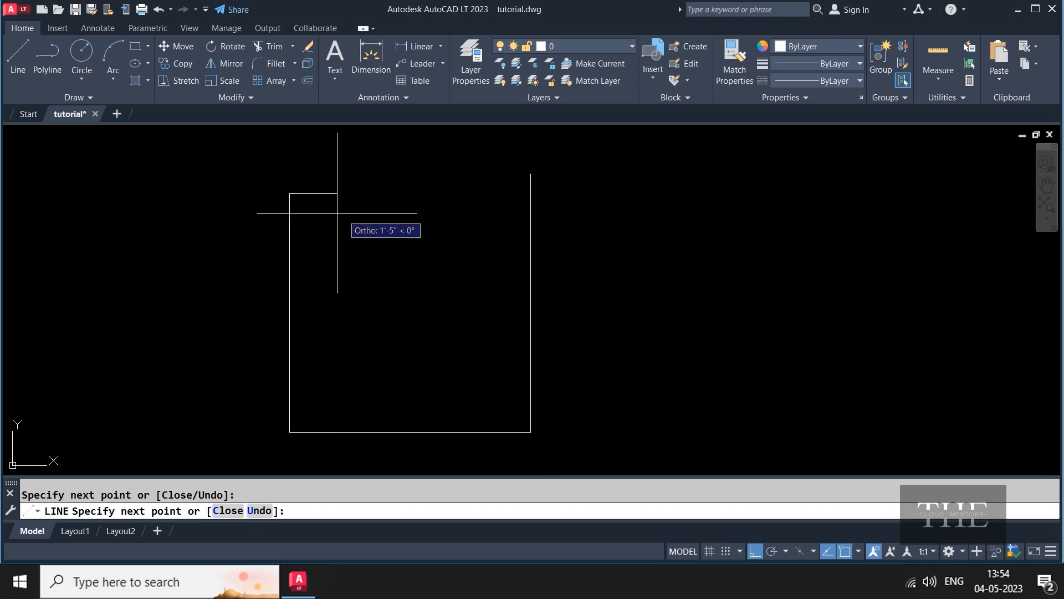
click(674, 189)
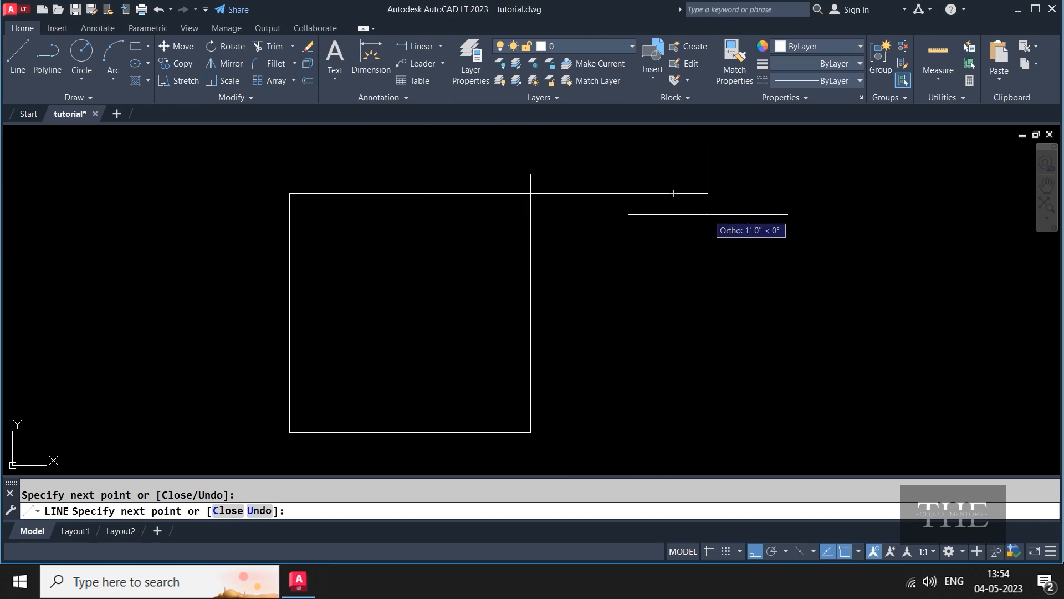
key(Escape)
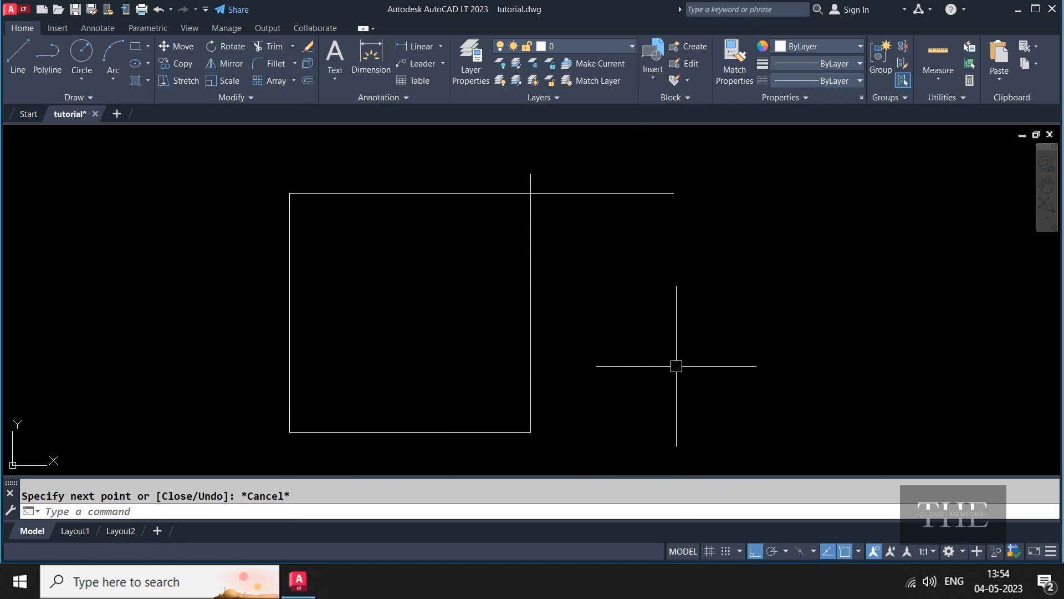
- Erase the four orthogonal lines from the drawing
click(656, 451)
click(267, 176)
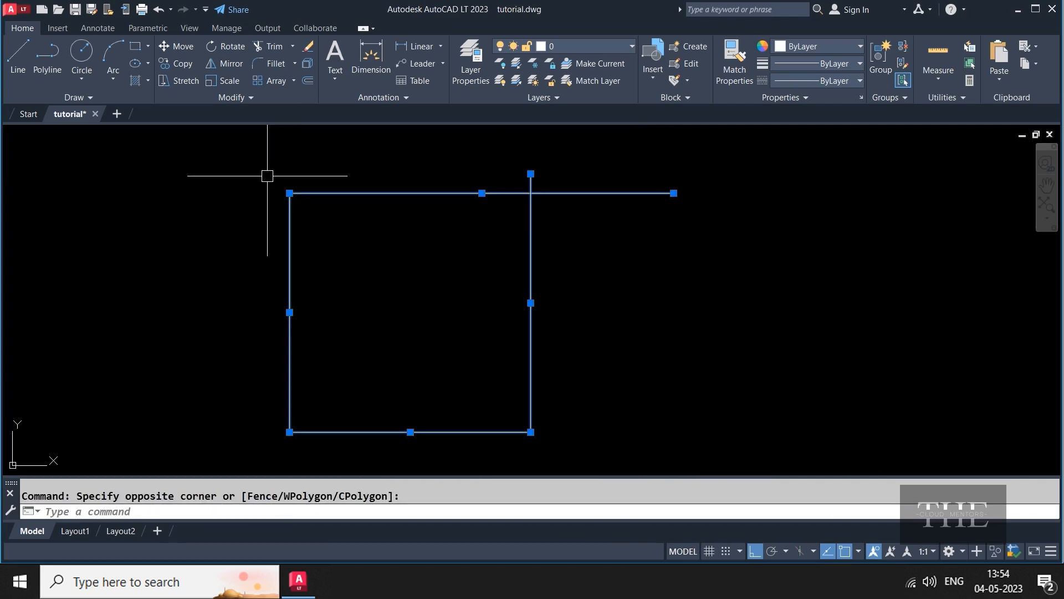
key(Delete)
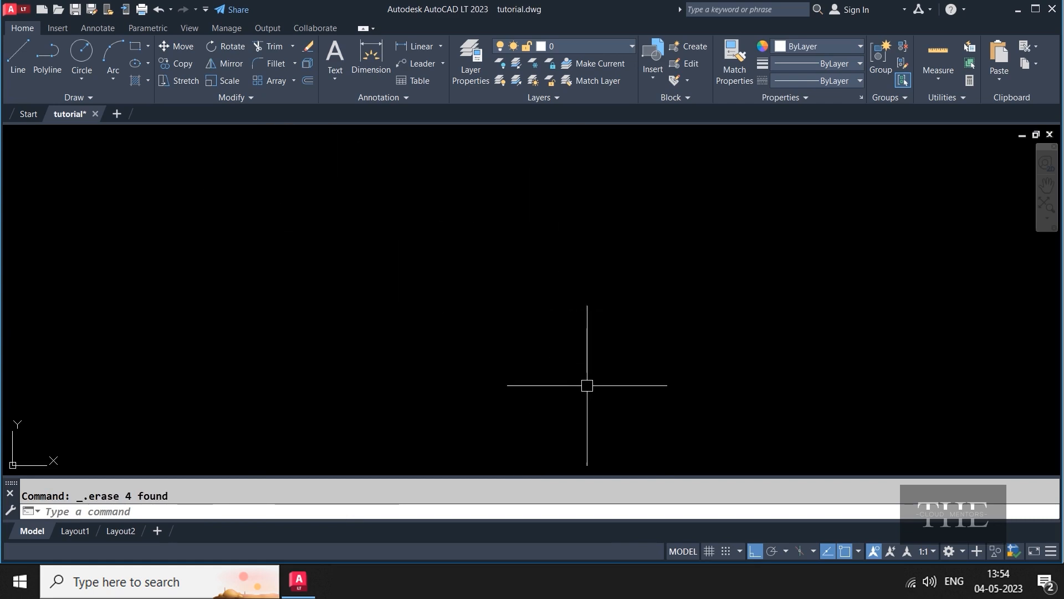
- Toggle Ortho mode off and back on
key(F8)
key(F8)
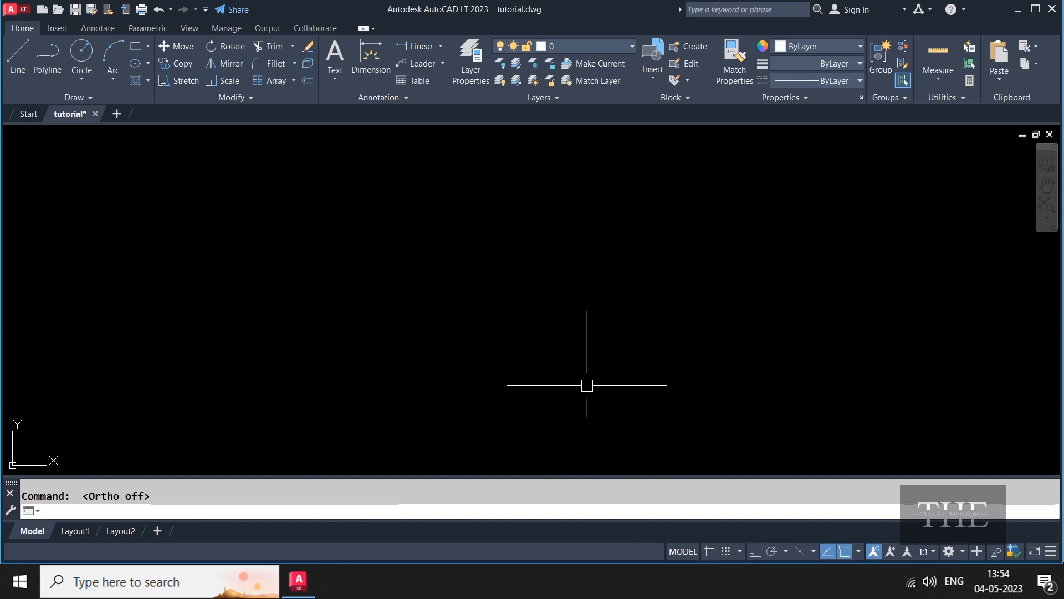
click(755, 551)
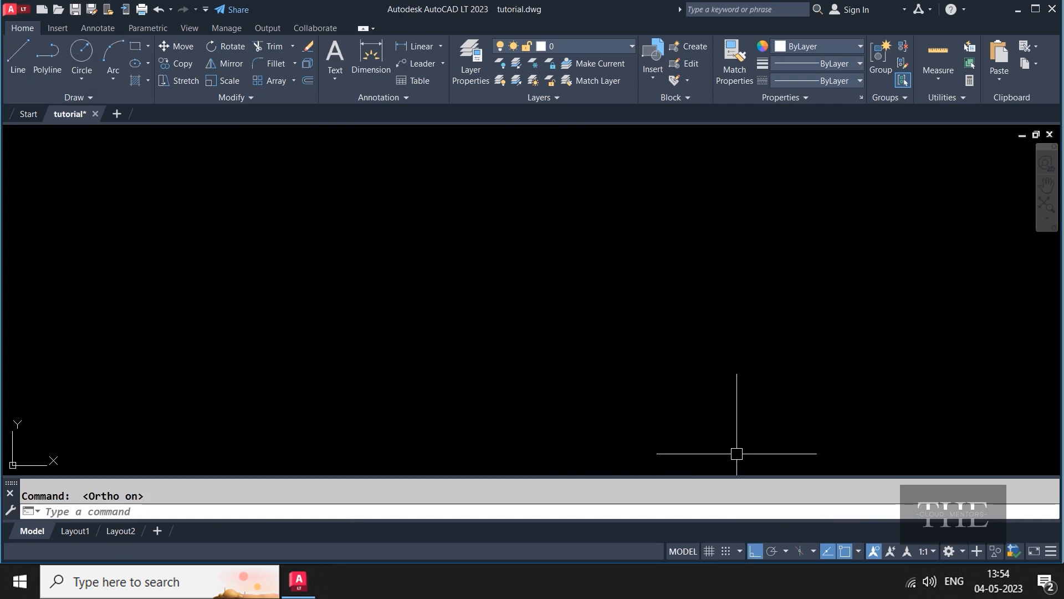
- Draw a vertical line downward, continuing with a horizontal segment to the right from its lower end
click(18, 55)
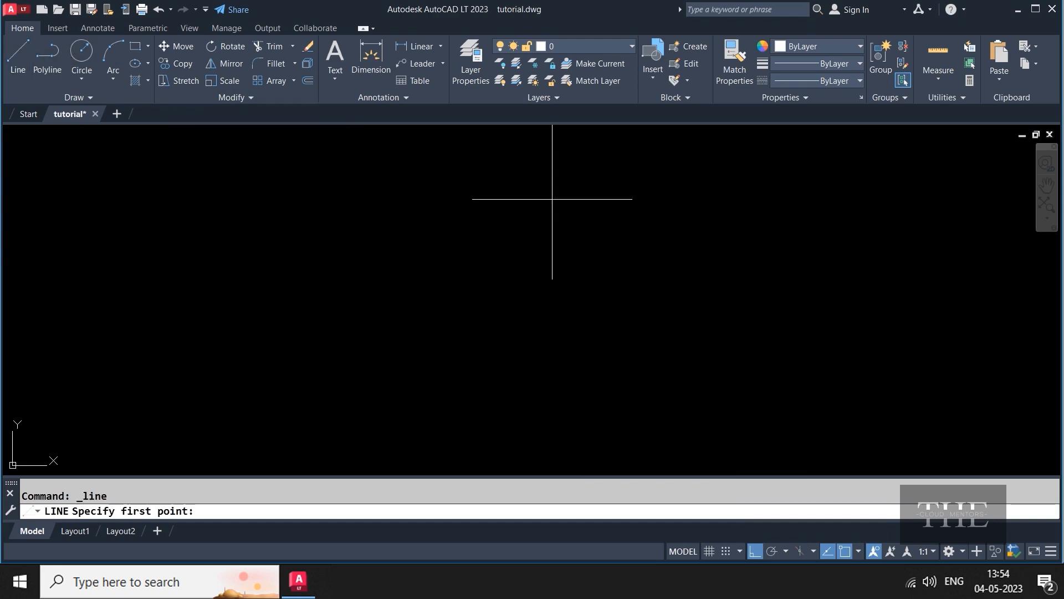
click(516, 178)
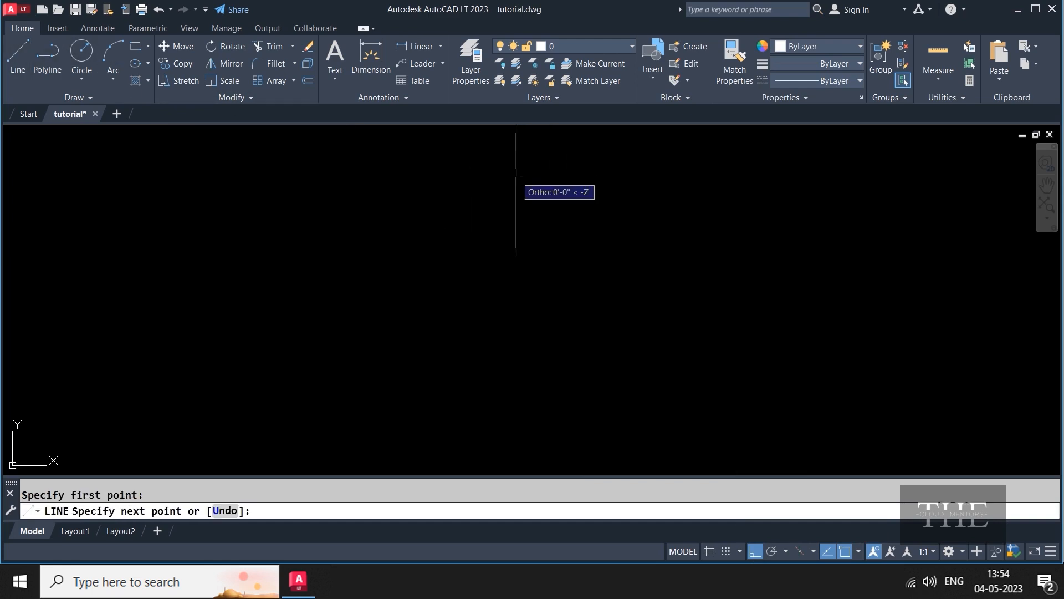
click(518, 422)
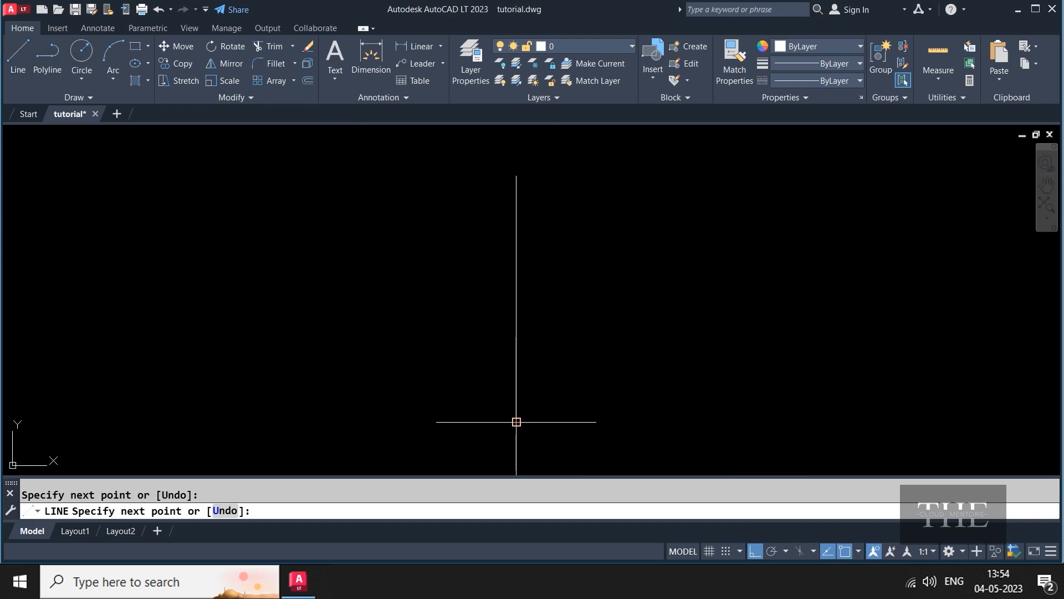
click(770, 367)
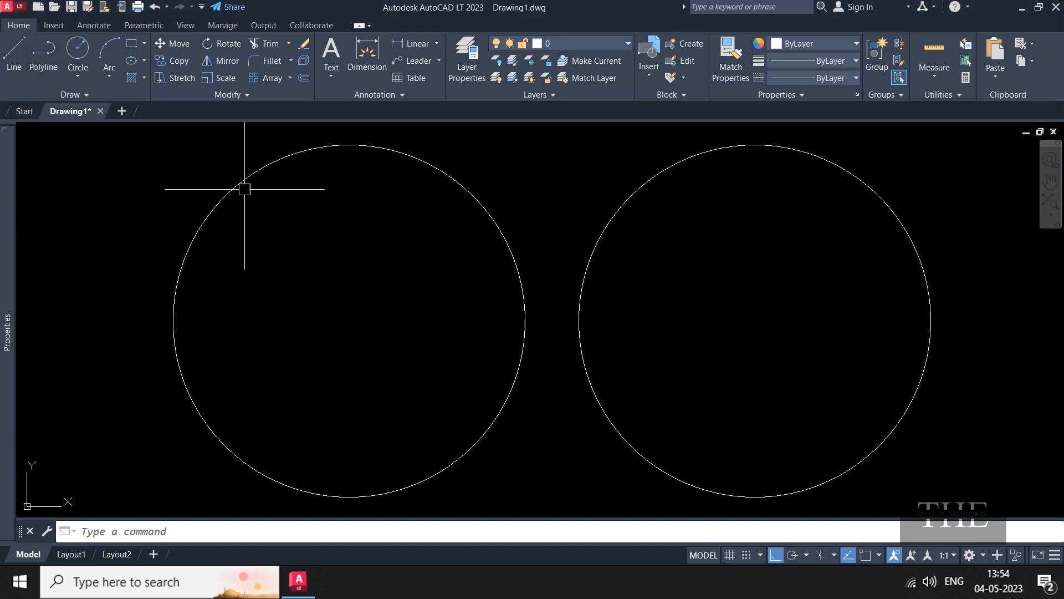
- In Drawing1, draw a freehand line between the approximate centres of the two circles, with Ortho mode turned off
click(15, 55)
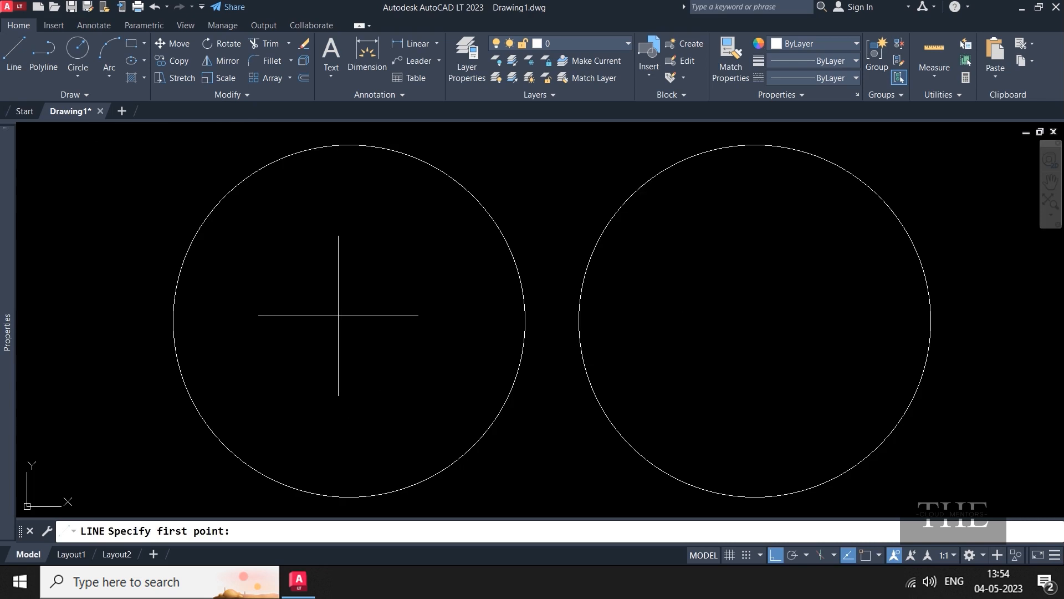
click(338, 316)
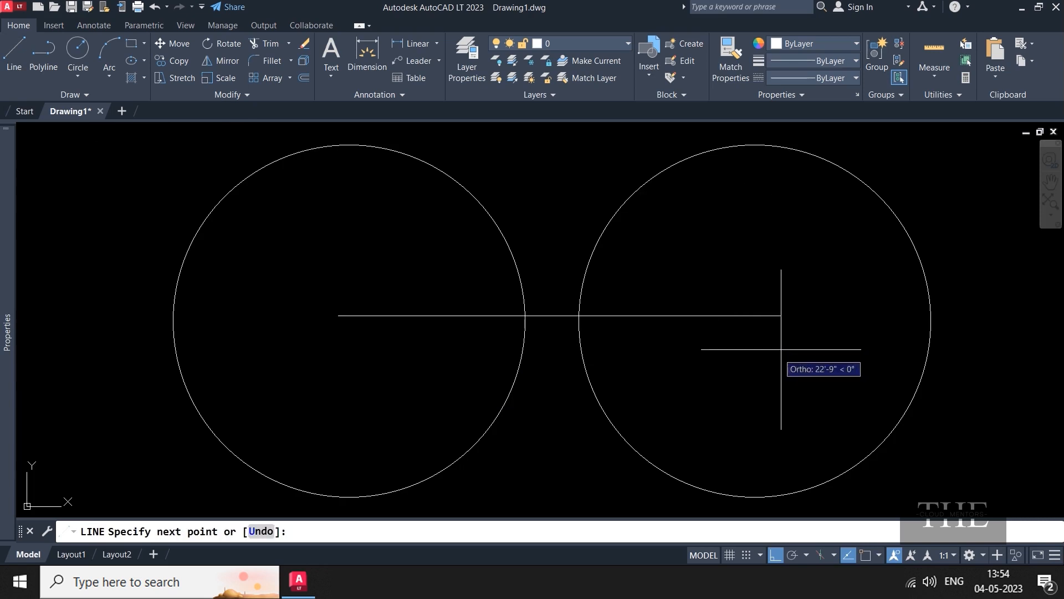
click(775, 554)
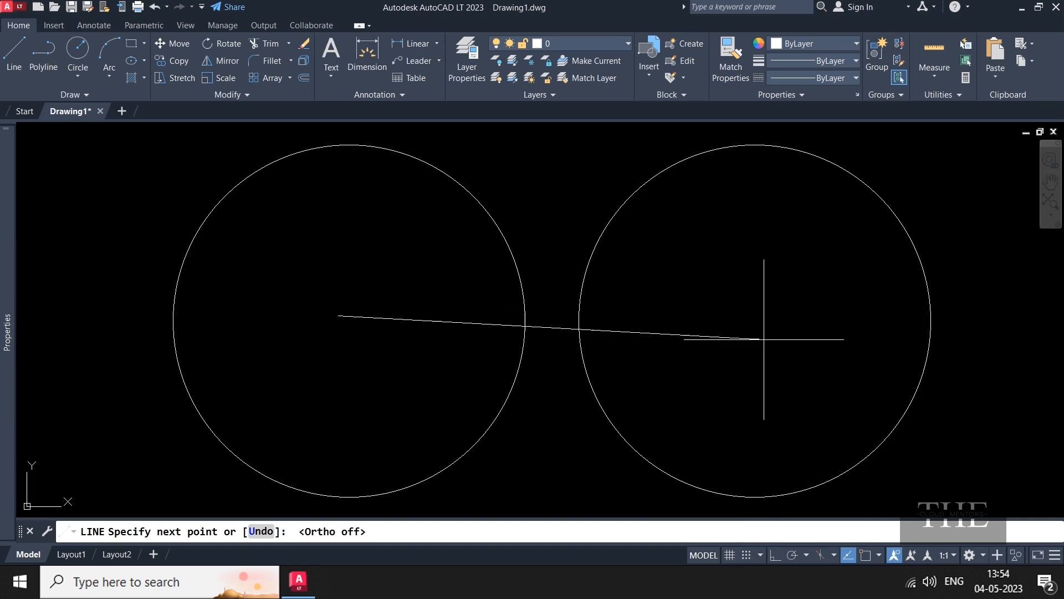
click(767, 331)
key(Return)
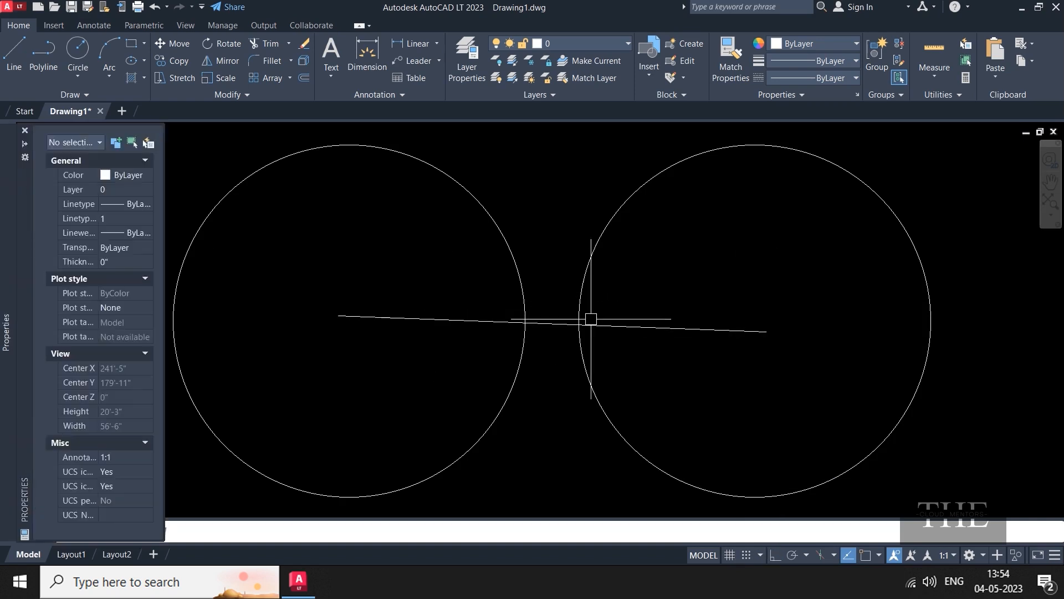
- Select both circles and compare their exact centre points with the endpoints of the freehand line
click(604, 282)
click(488, 240)
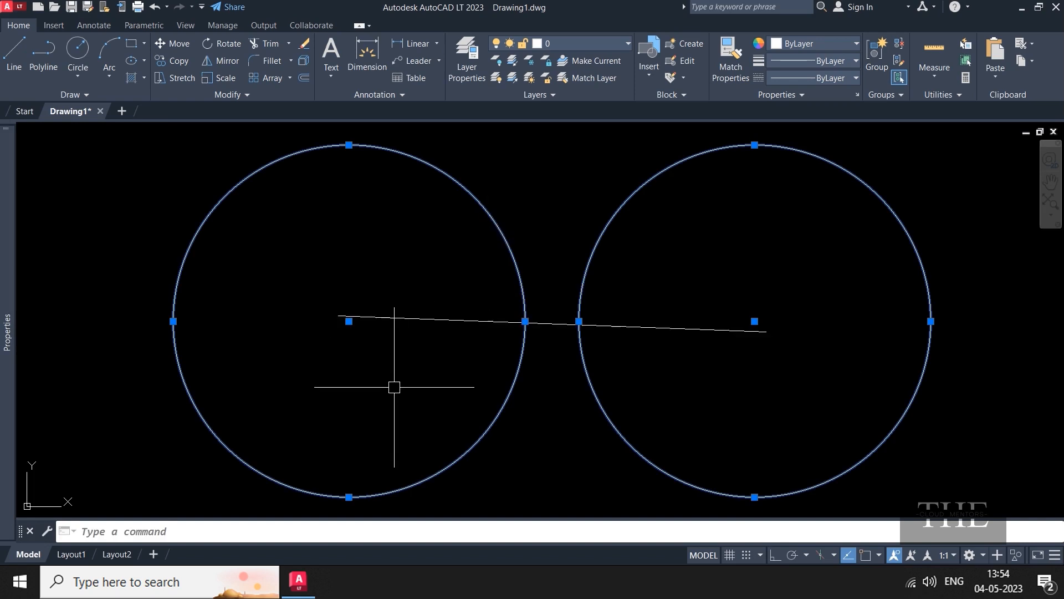
scroll(732, 332, up, 4)
scroll(815, 307, down, 2)
scroll(196, 332, up, 2)
scroll(520, 315, down, 4)
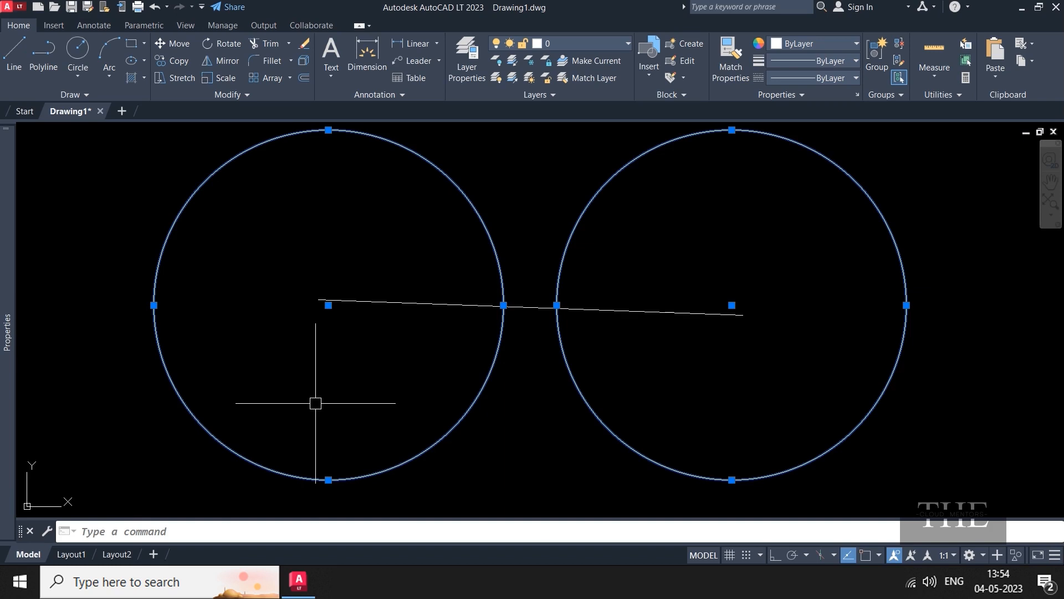
- Clear all object snap modes, enable only Endpoint, Midpoint, Center, Geometric Center and Node, and turn on object snap
text(os)
key(Return)
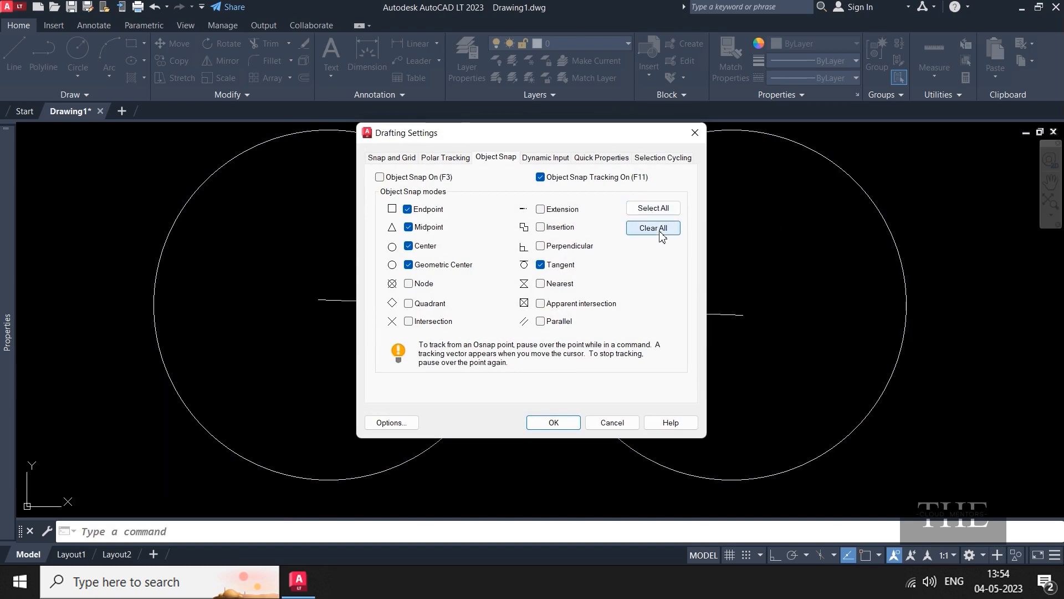
click(661, 236)
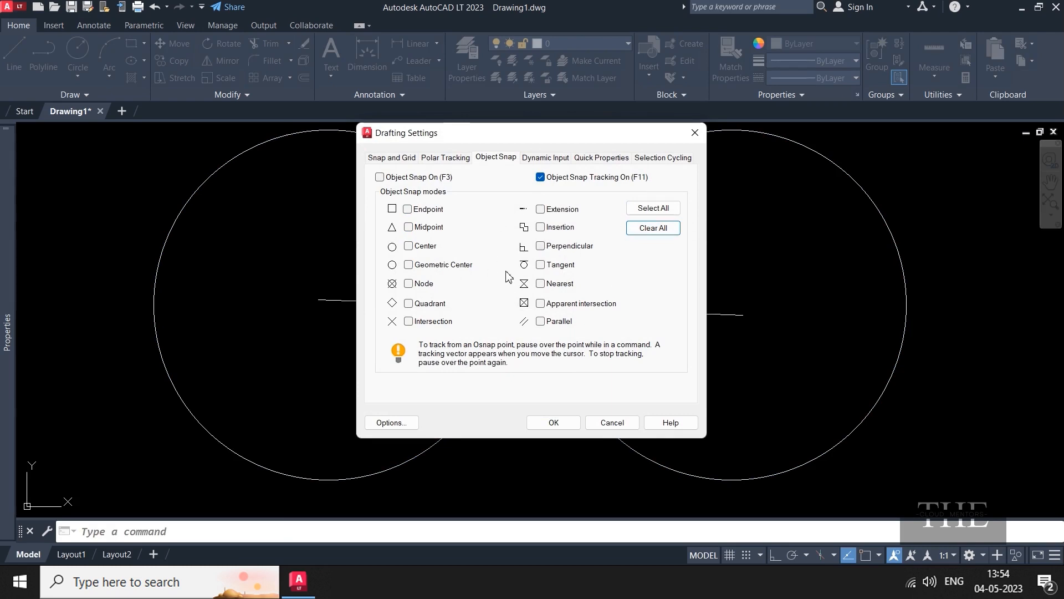
click(439, 213)
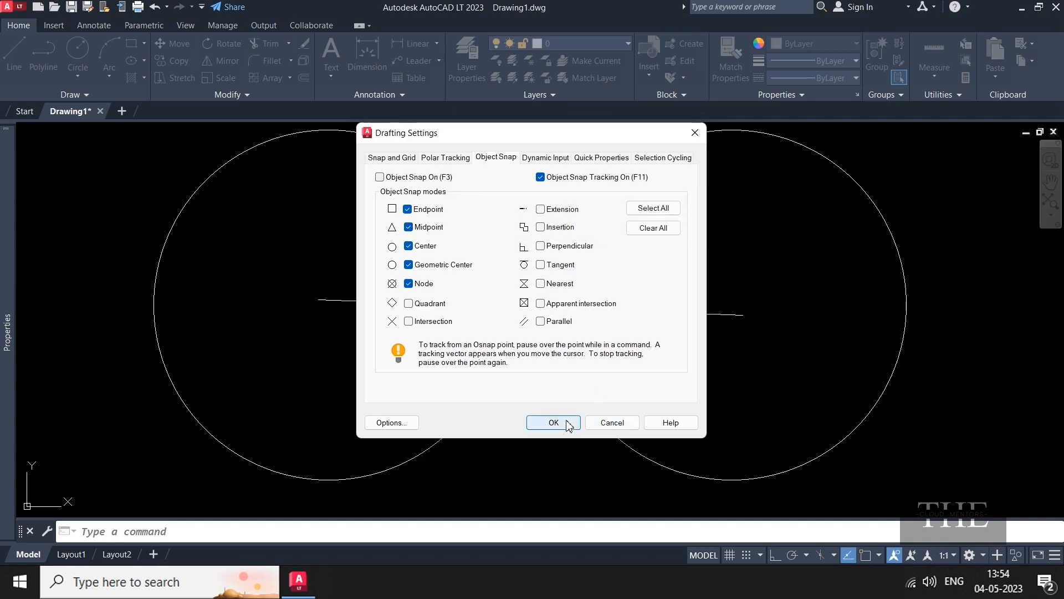
click(550, 422)
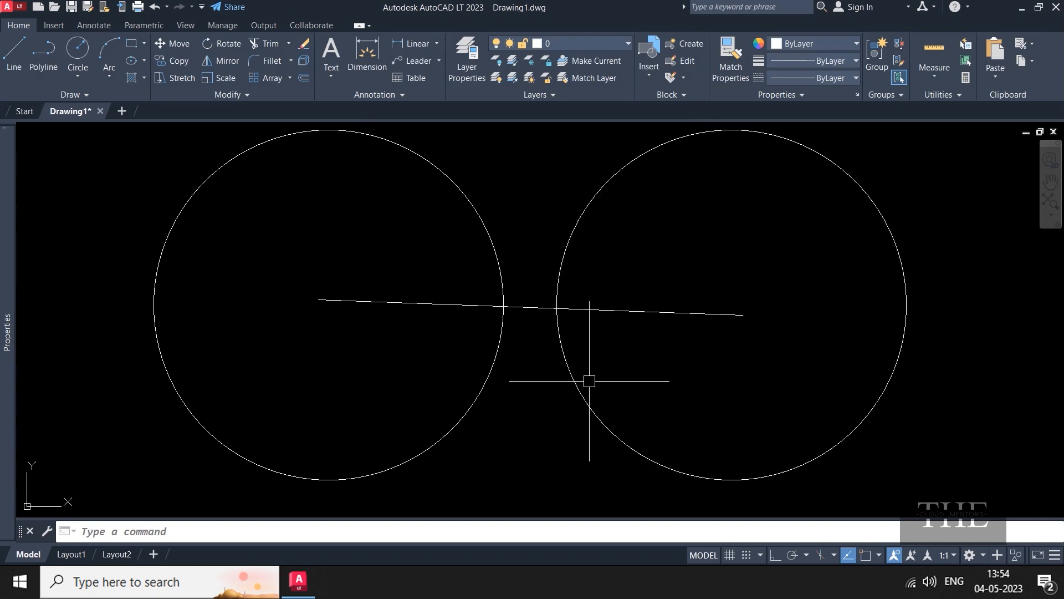
click(881, 557)
click(880, 557)
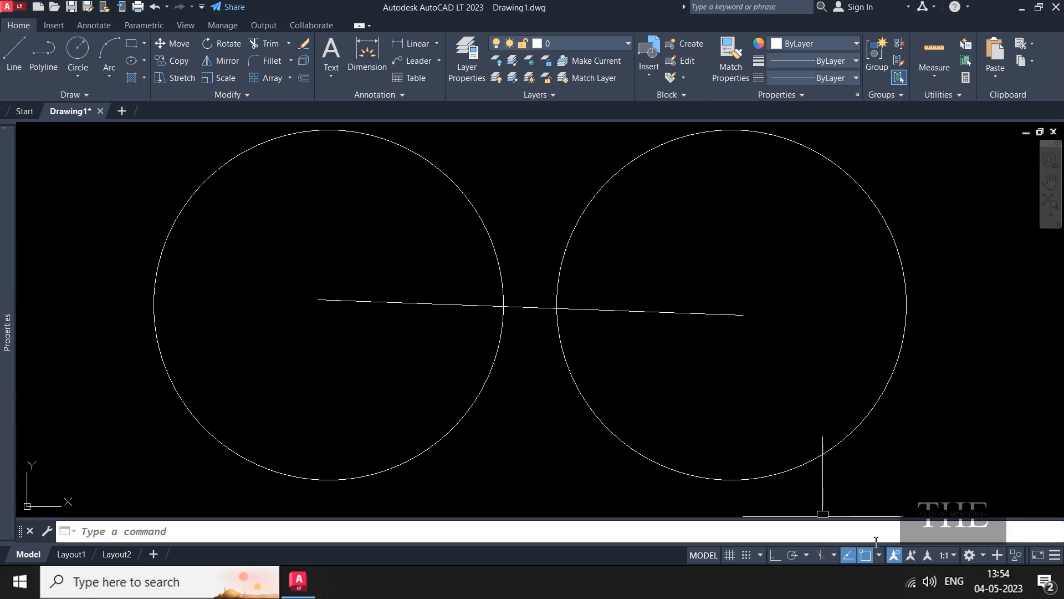
- Erase the freehand line running between the two circles
click(483, 328)
click(412, 274)
key(Delete)
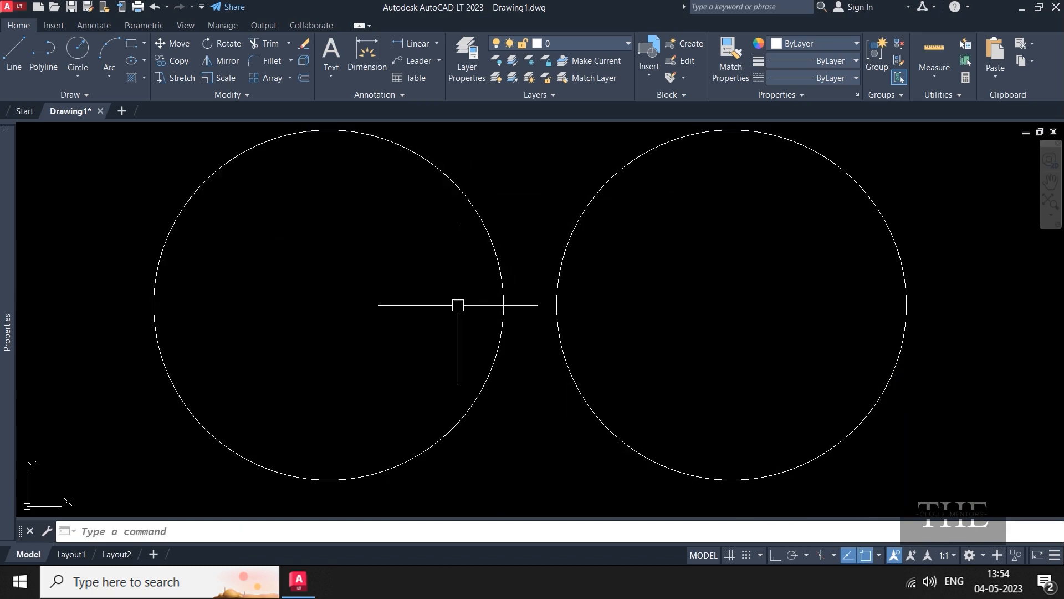
- Draw a line from the exact centre of the left circle to the exact centre of the right circle
click(21, 60)
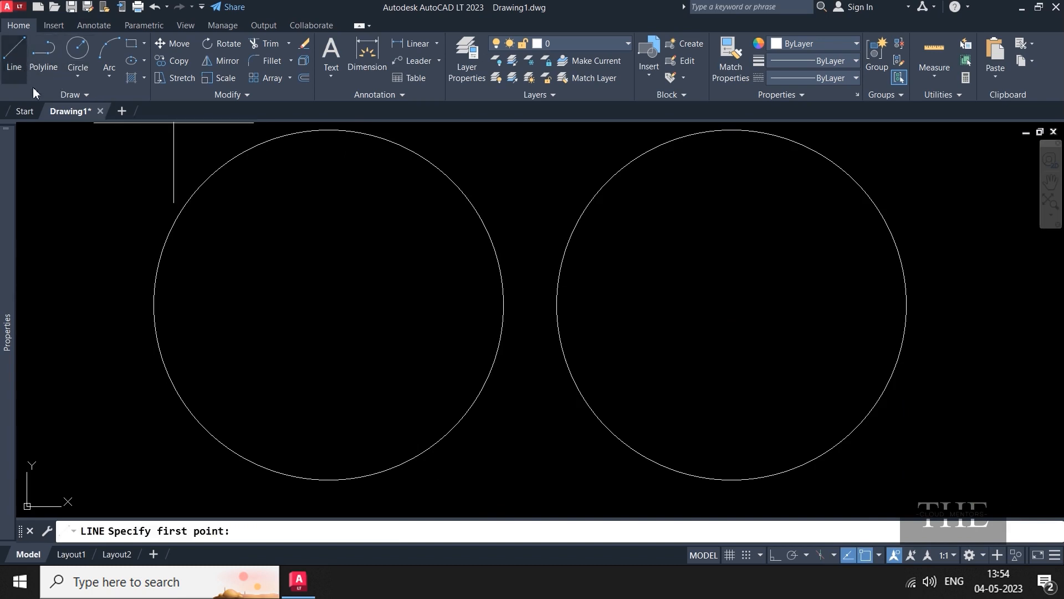
click(329, 305)
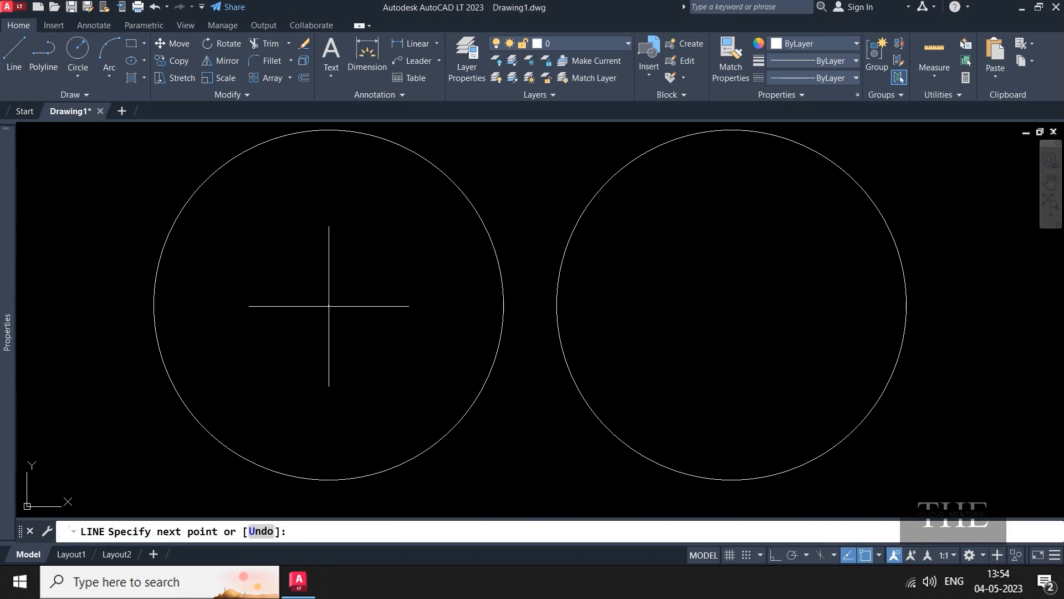
click(732, 306)
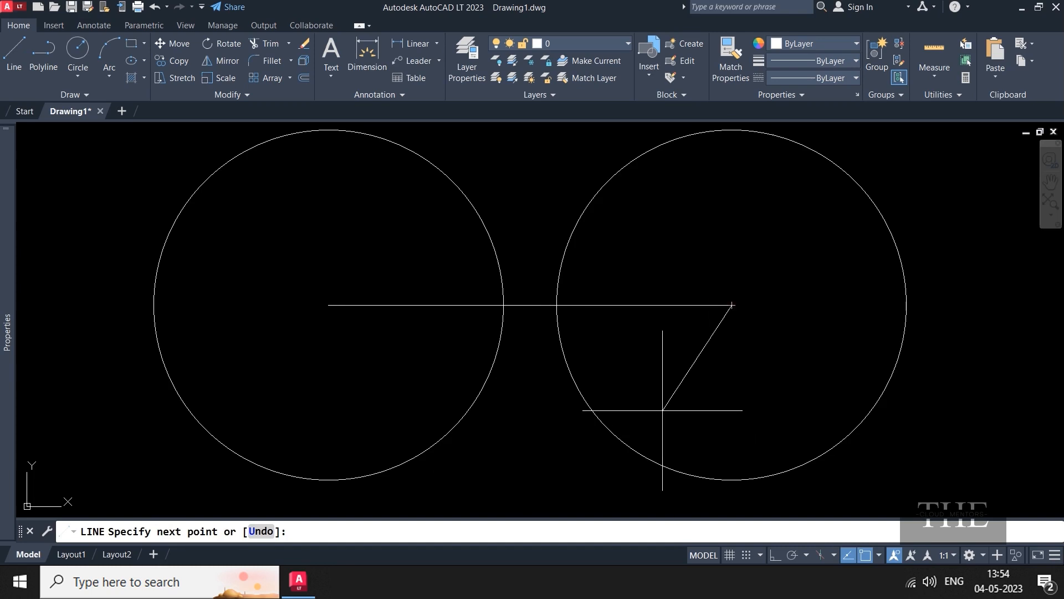
- Select both circles to compare their centre points with the ends of the connecting line
key(Escape)
click(691, 399)
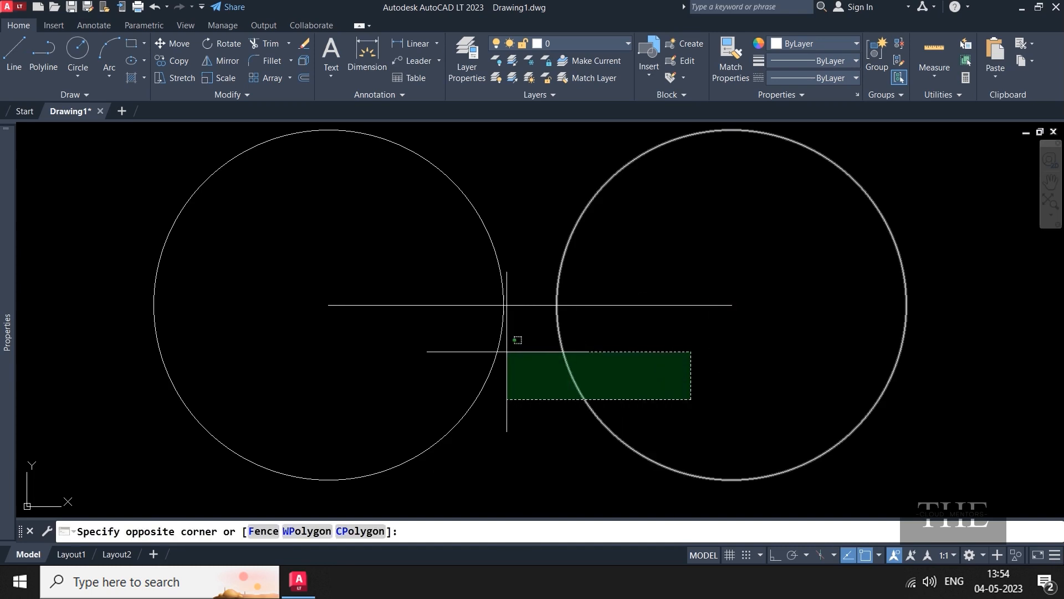
click(425, 352)
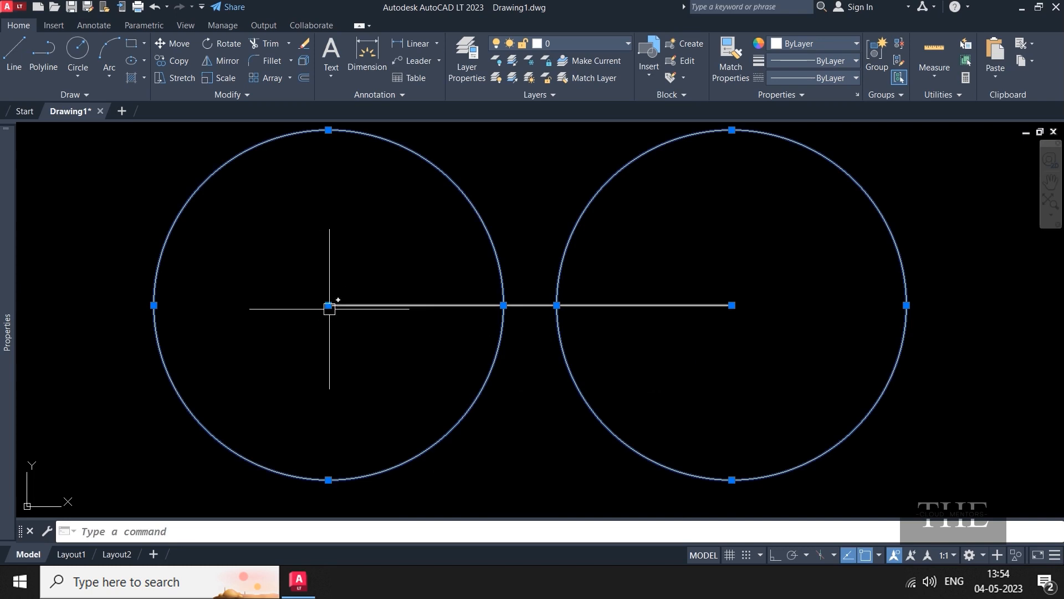
key(Escape)
- Erase the line joining the two circle centres
click(709, 356)
click(641, 281)
key(Delete)
- Redraw the line from the left circle's centre to the right circle's centre and inspect its end grips
click(14, 54)
click(328, 305)
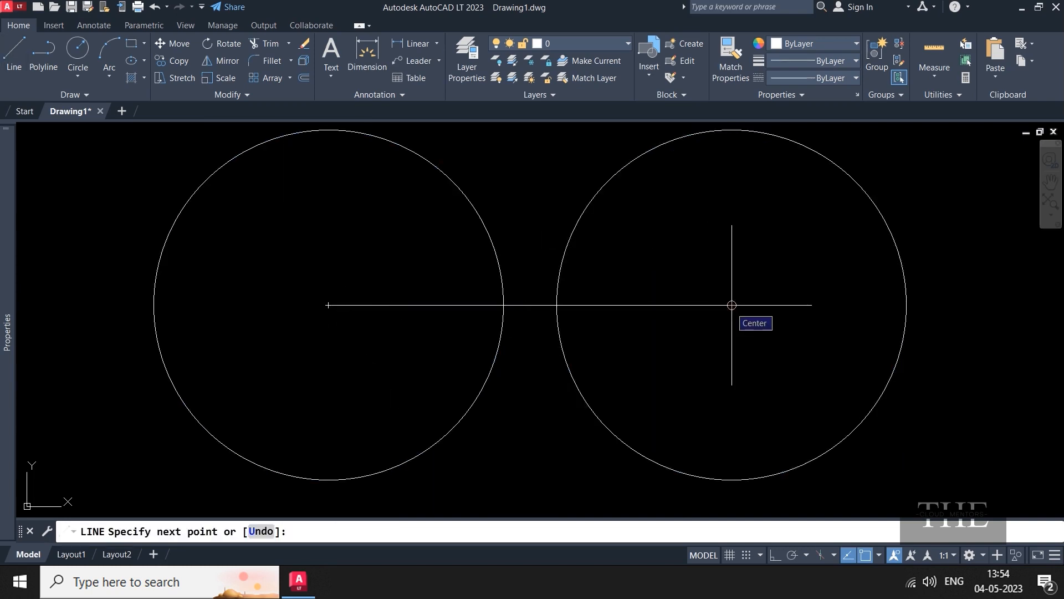
click(732, 305)
key(Return)
click(670, 305)
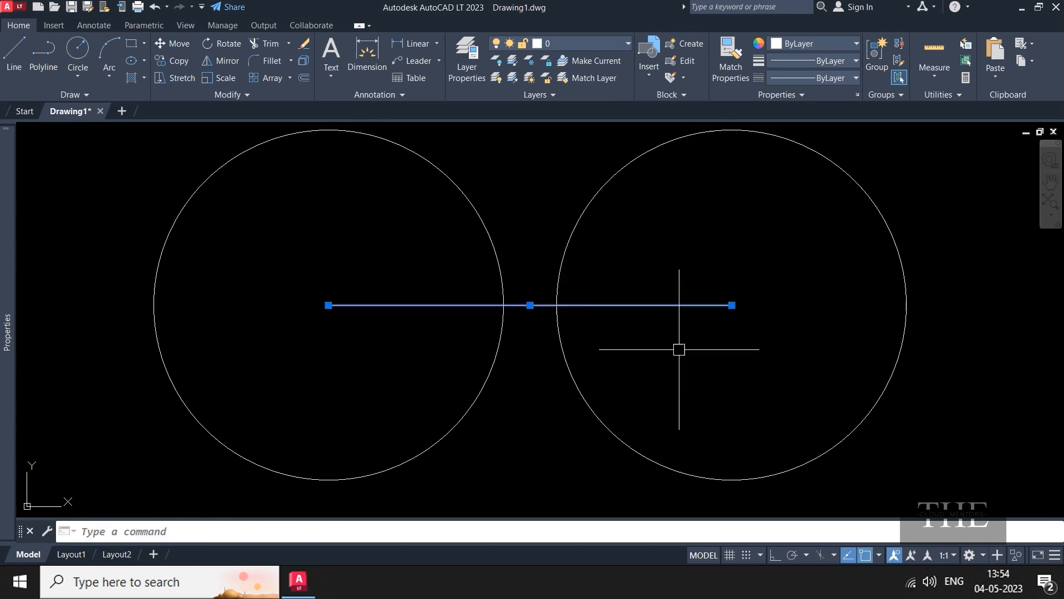
key(Escape)
- Draw two slanted lines crossing each other in an X shape below the circles
scroll(385, 298, down, 2)
scroll(536, 213, down, 2)
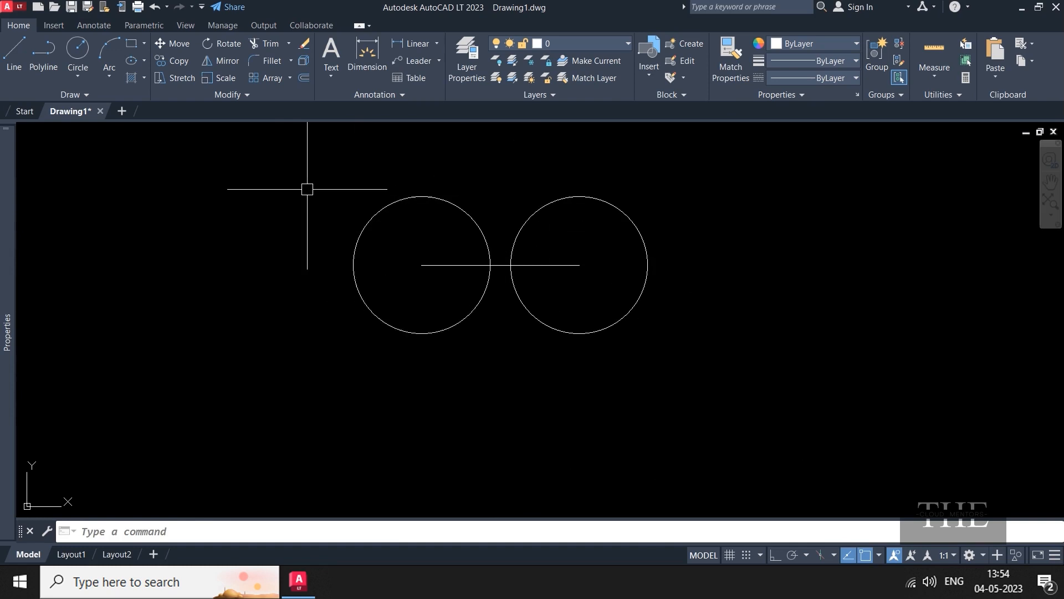
click(14, 53)
scroll(627, 444, up, 2)
click(331, 290)
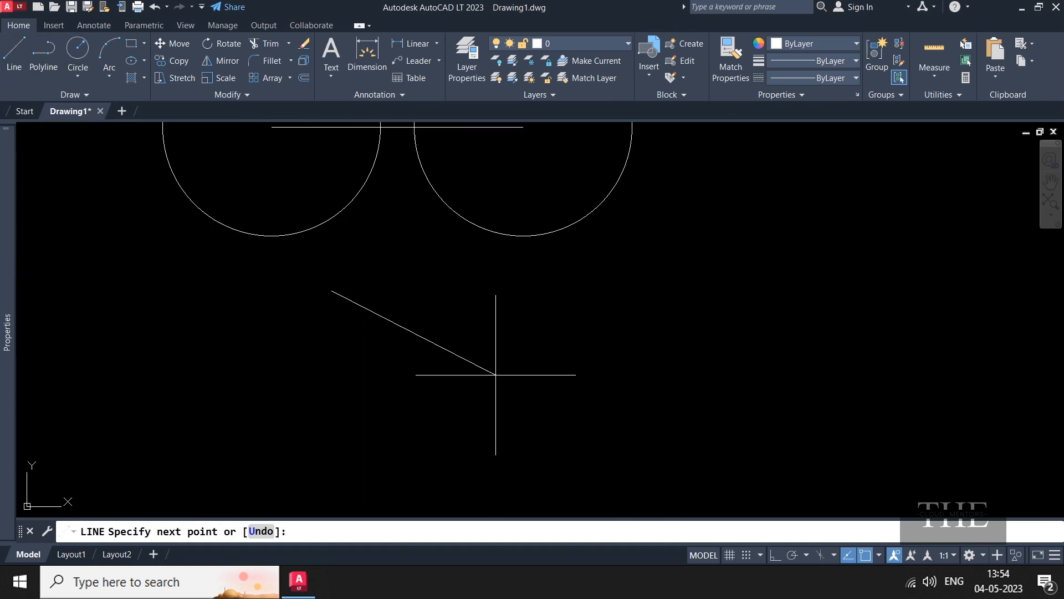
click(500, 392)
key(Return)
key(Return)
click(478, 287)
click(328, 389)
key(Return)
- Try to draw a line from the right circle's centre to the crossing of the slanted lines using Insertion snap
scroll(422, 370, down, 2)
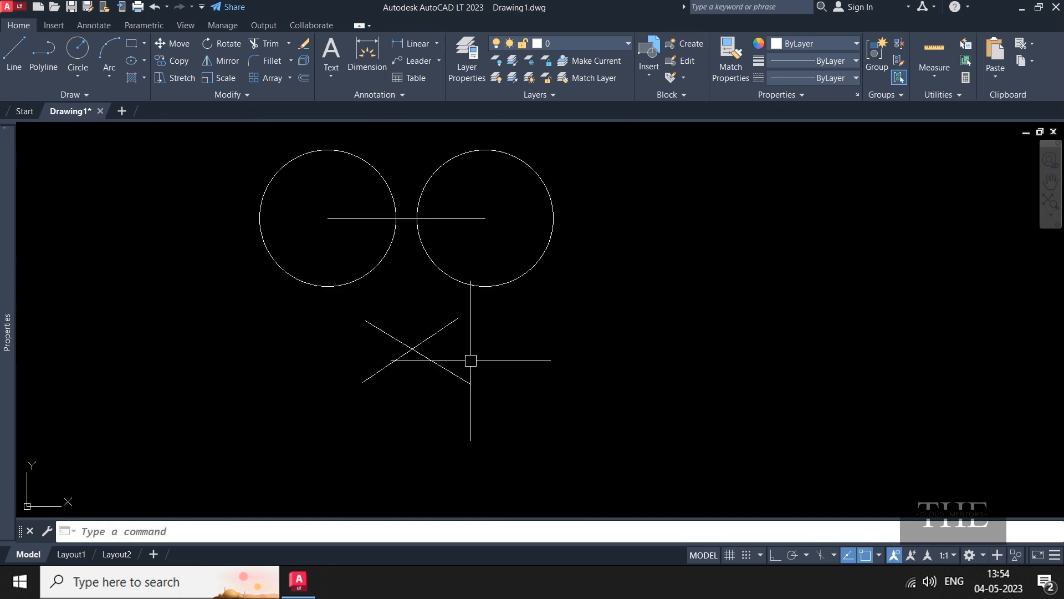
click(3, 58)
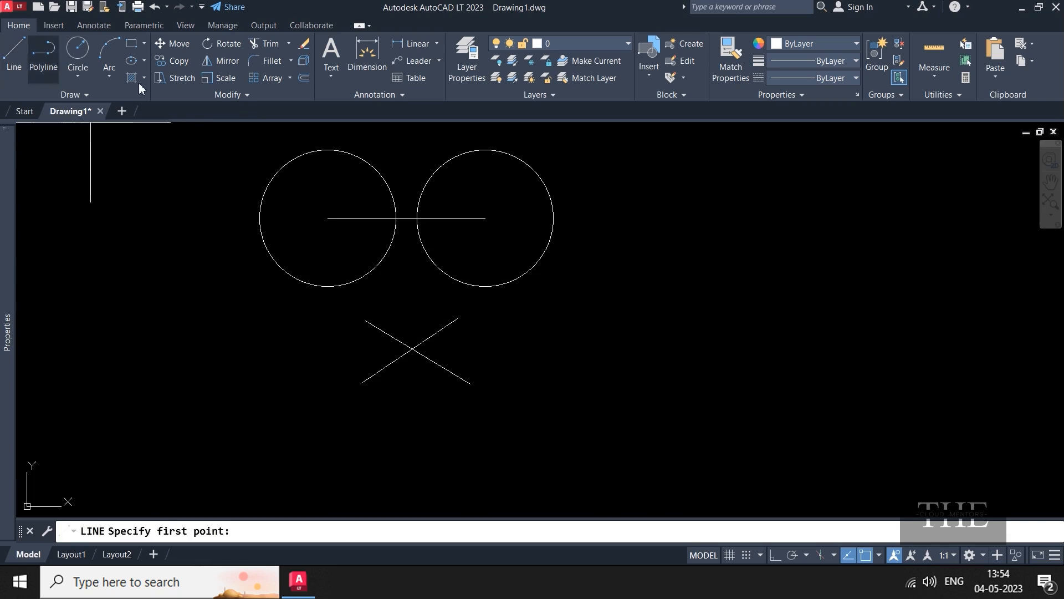
click(486, 218)
key(Escape)
click(878, 554)
click(899, 435)
click(14, 54)
click(485, 218)
scroll(419, 342, up, 6)
scroll(500, 352, down, 4)
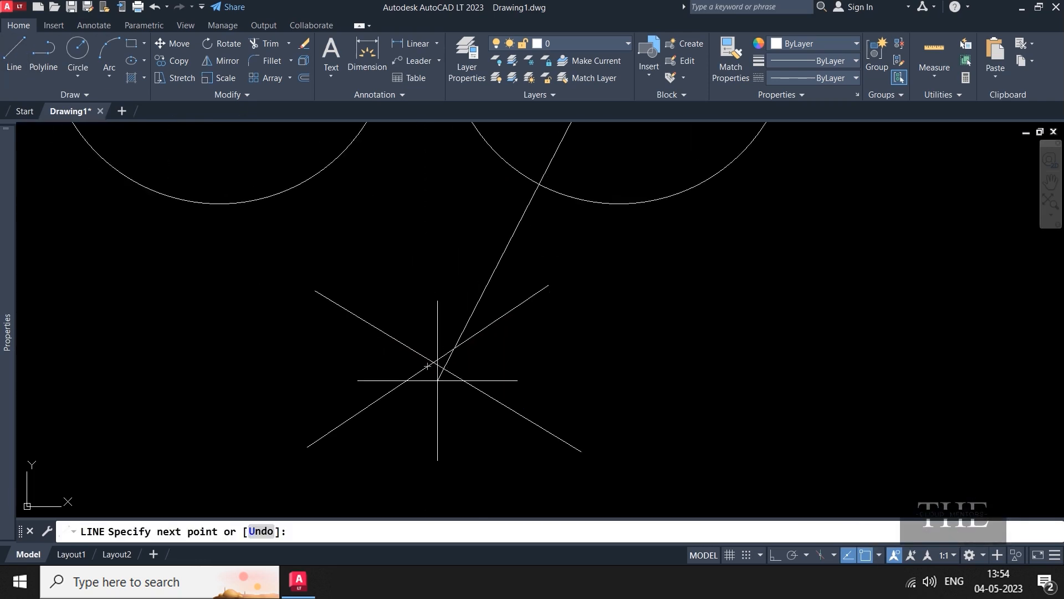
key(Escape)
- Set the object snap modes to only Endpoint and Nearest
click(878, 554)
click(922, 297)
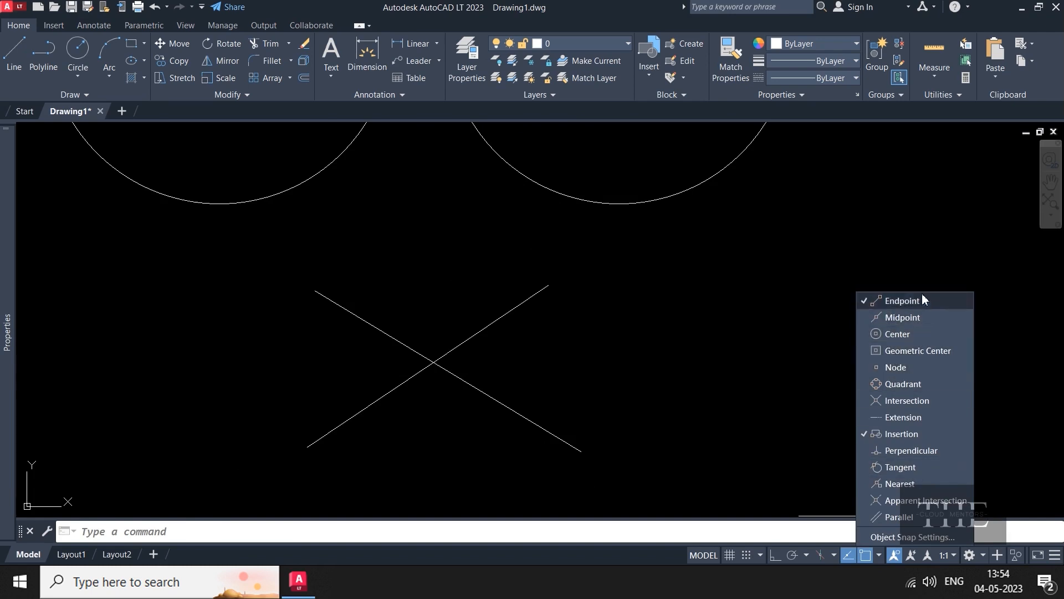
scroll(549, 325, down, 1)
click(14, 54)
click(592, 140)
click(879, 555)
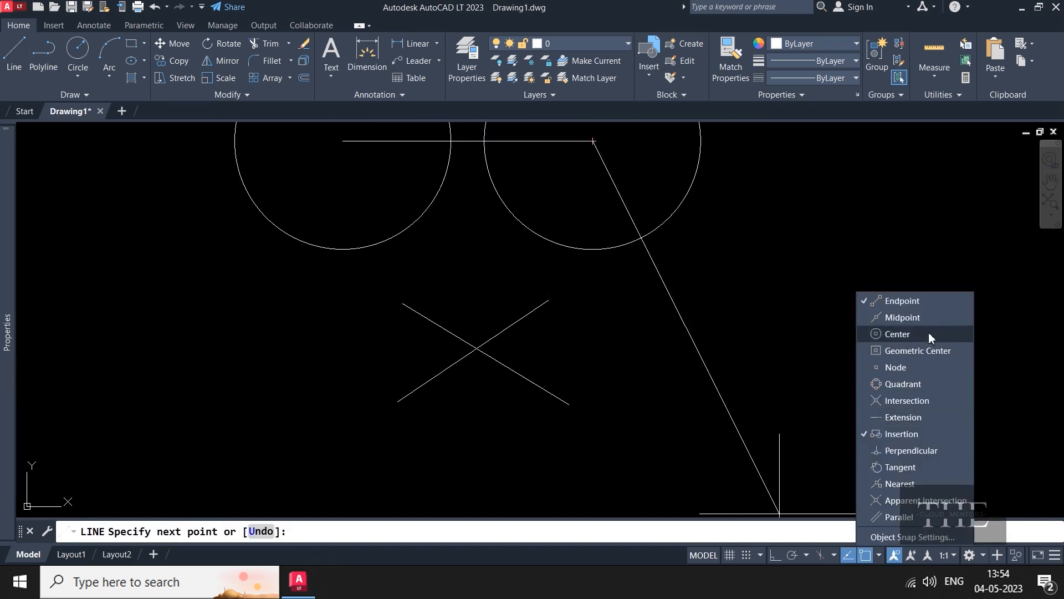
key(Escape)
click(914, 483)
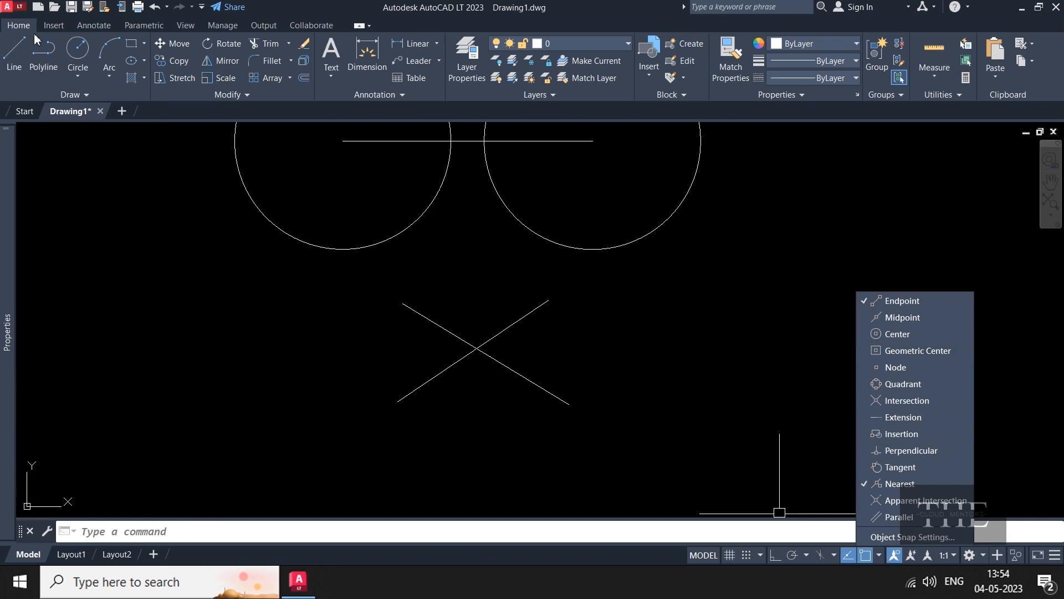
- Enable Intersection snap and draw a line from the right circle's centre to the crossing point of the slanted lines
click(14, 54)
click(593, 141)
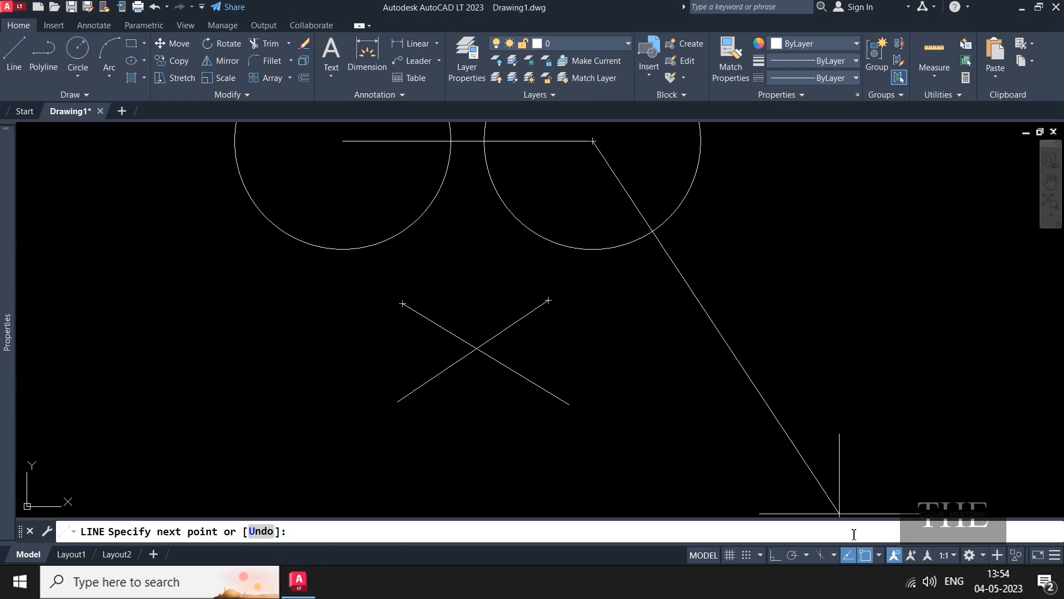
click(879, 554)
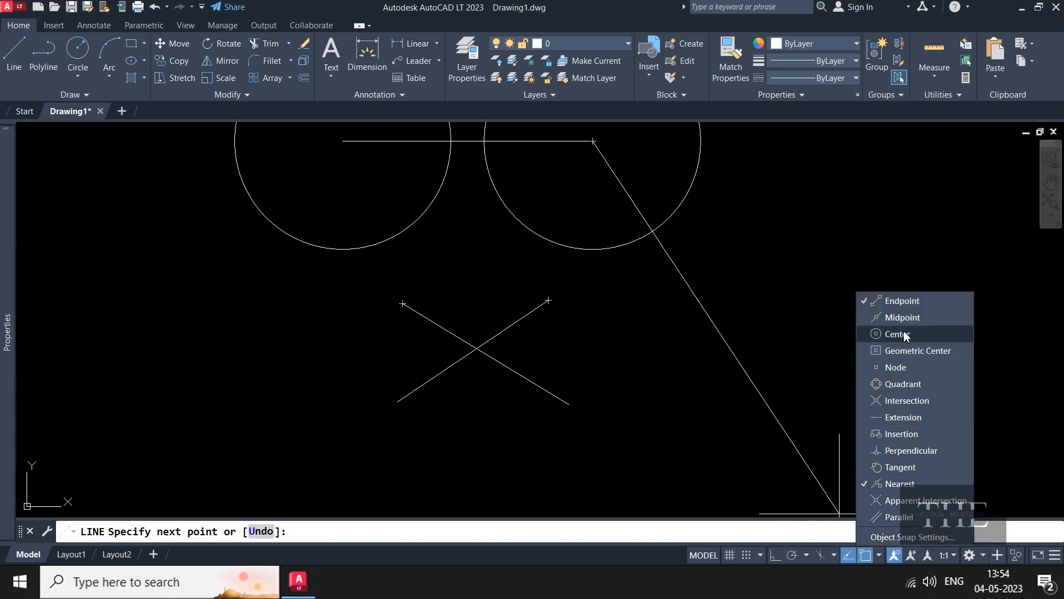
click(912, 400)
click(475, 349)
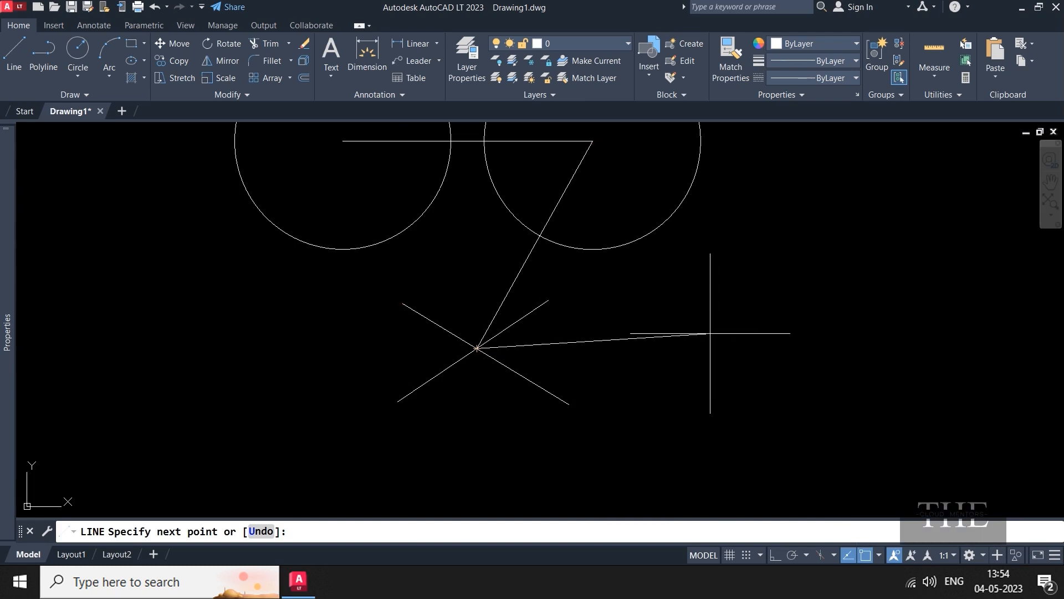
key(Escape)
- Draw a wide rectangle in the empty space to the right of the circles
scroll(530, 339, down, 2)
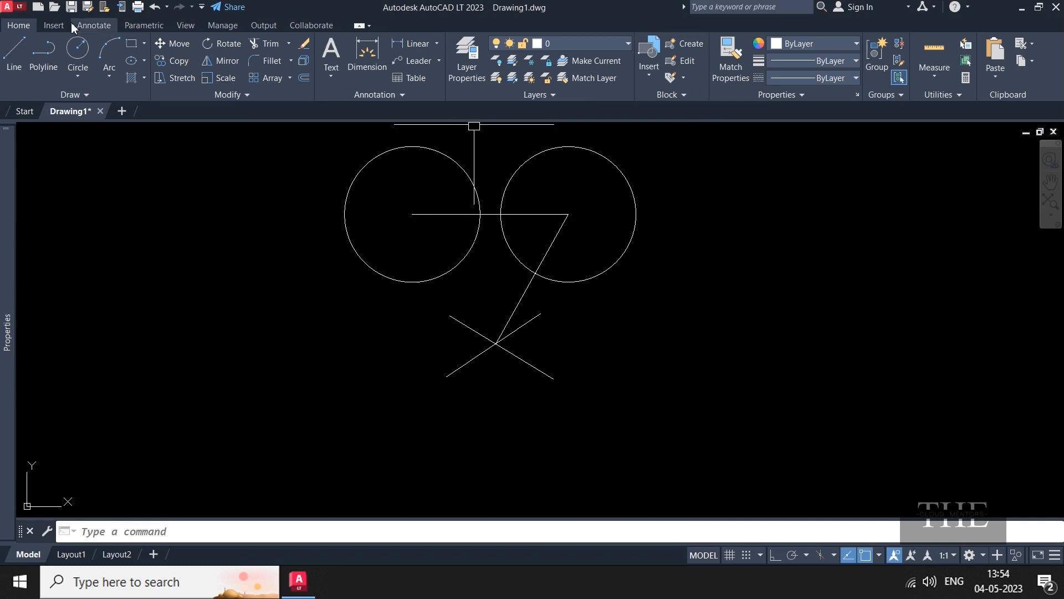
click(133, 52)
scroll(19, 230, down, 2)
scroll(442, 185, up, 2)
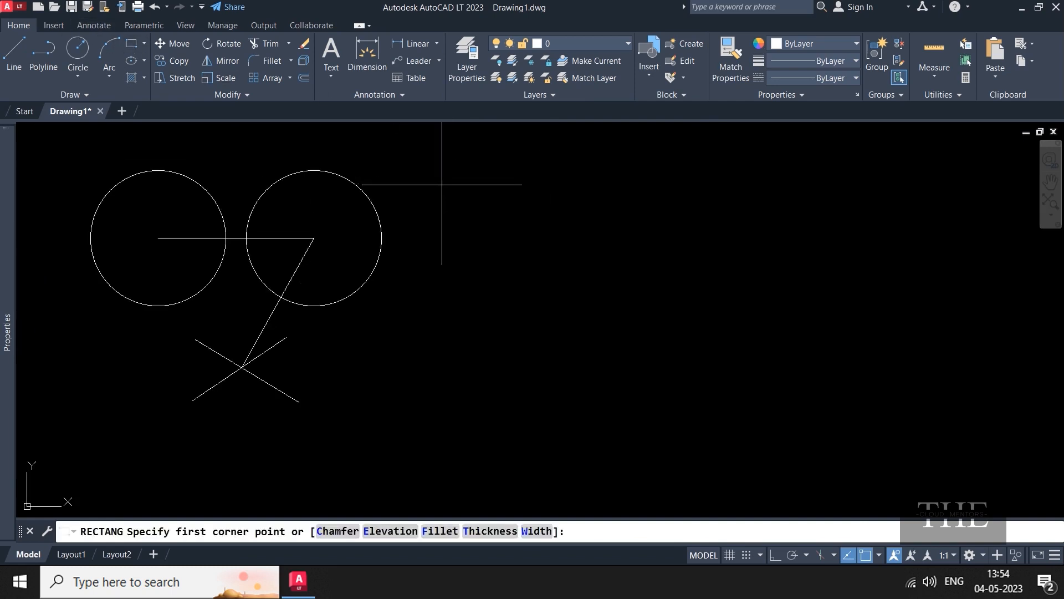
click(493, 195)
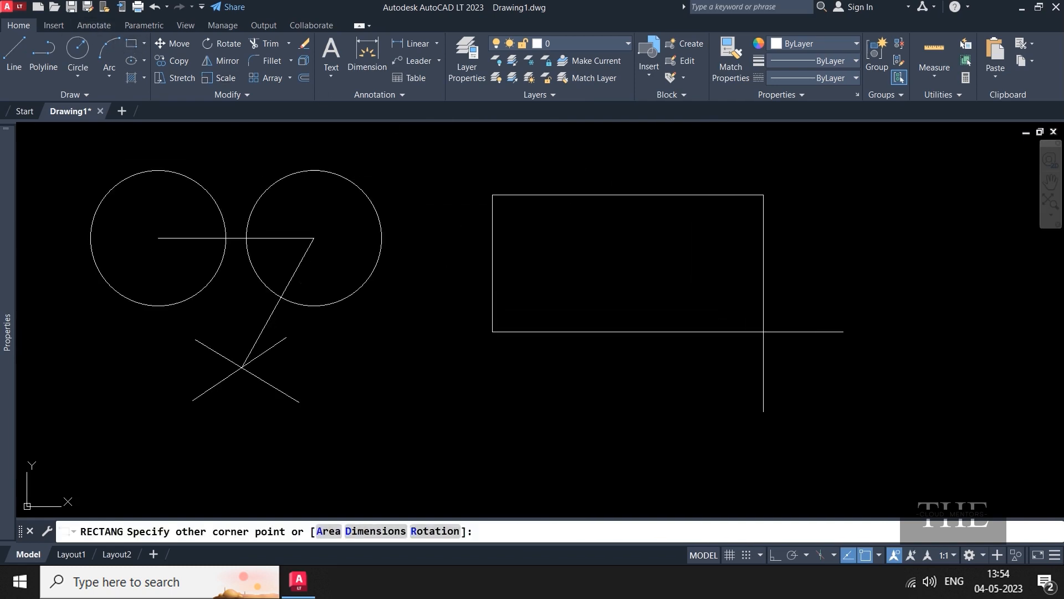
click(763, 300)
- Set the object snap modes to only Midpoint
scroll(789, 255, up, 2)
middle_drag(627, 304, 568, 354)
click(879, 556)
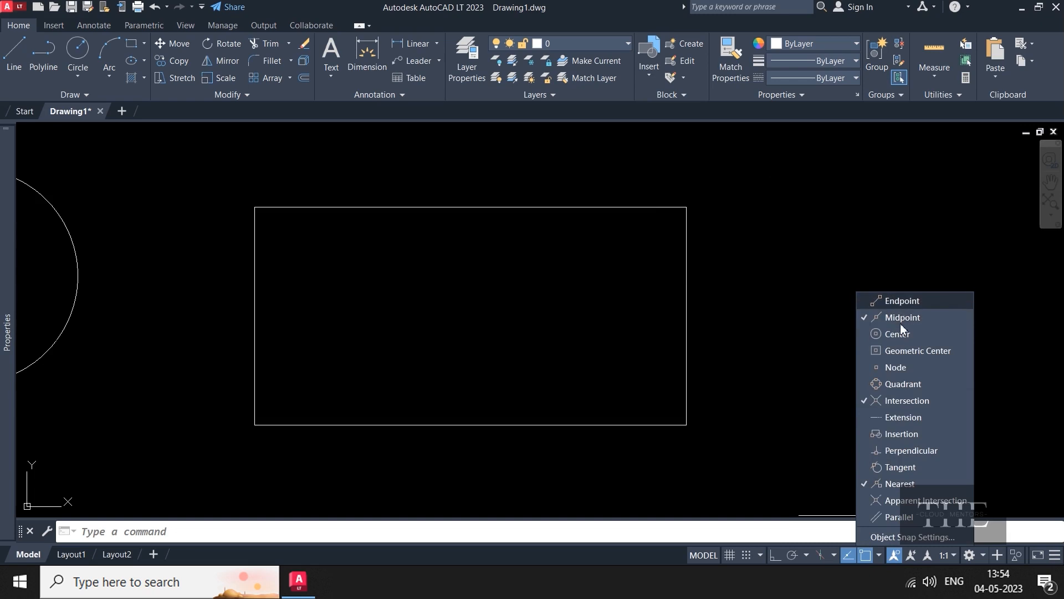
click(902, 400)
click(900, 483)
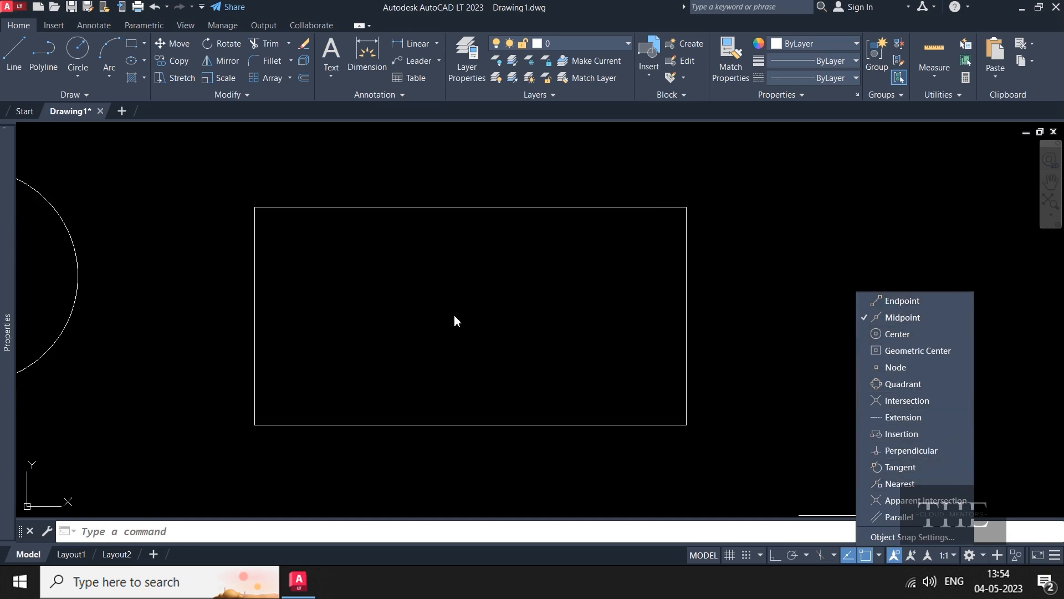
- Draw a vertical line from the midpoint of the rectangle's upper edge to the midpoint of its lower edge
click(17, 52)
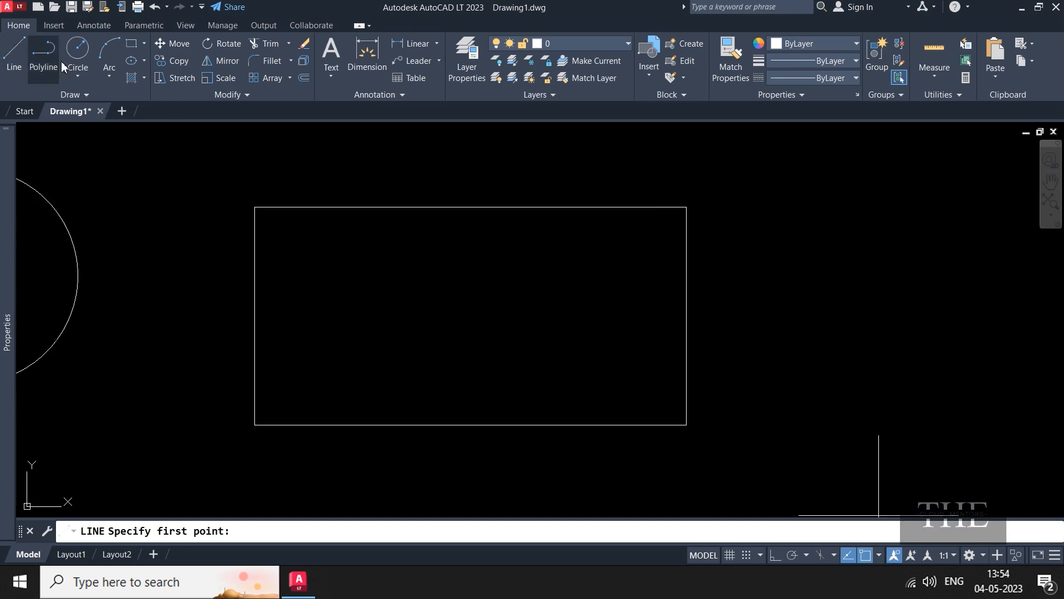
click(473, 211)
click(470, 425)
key(Return)
- Select the rectangle to compare its edge midpoints with the dividing line's ends, and clear the selection
click(768, 322)
click(648, 272)
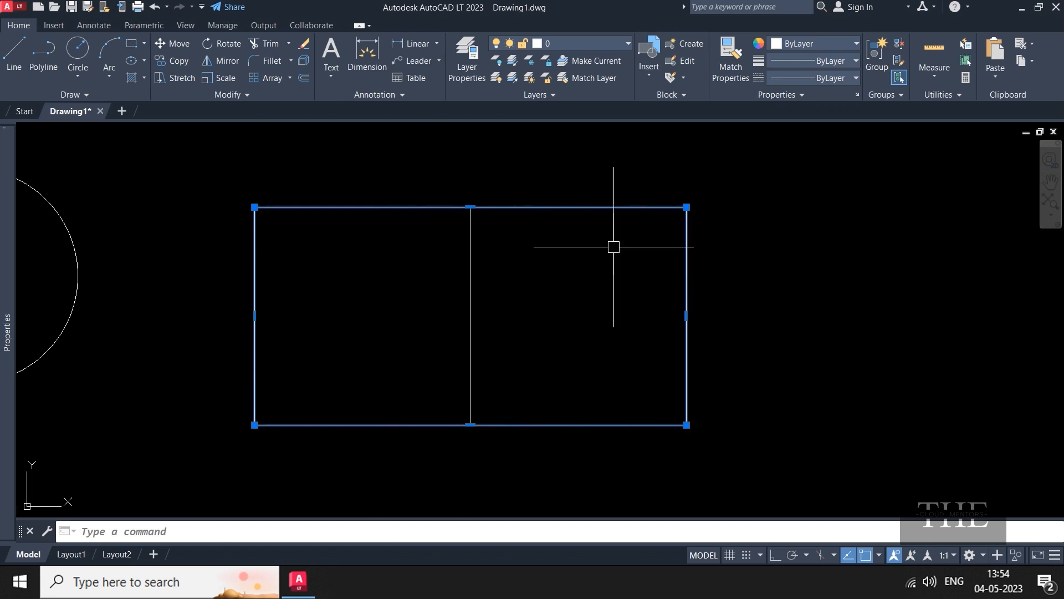
key(Escape)
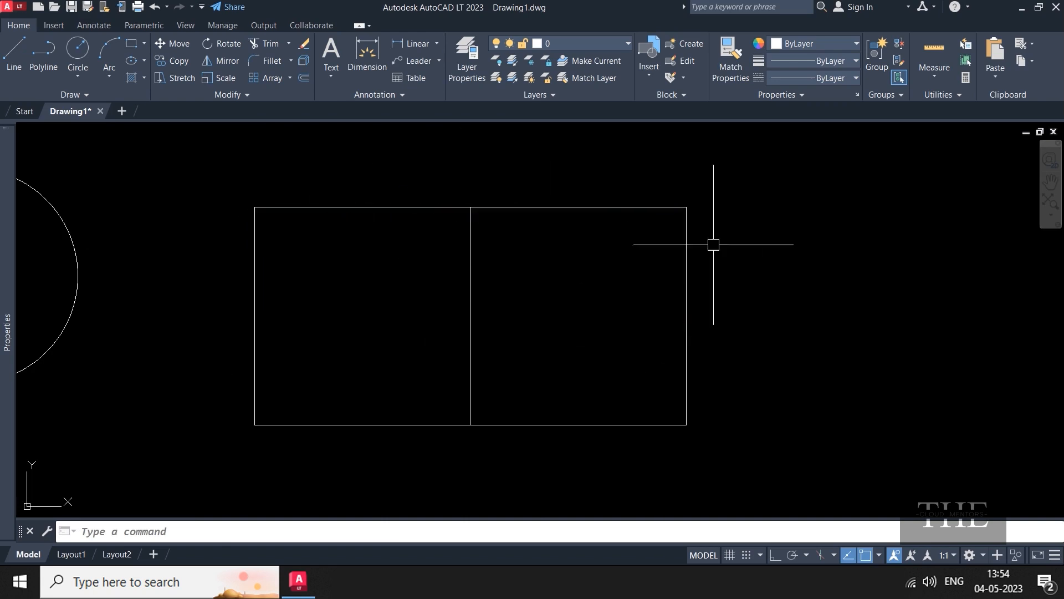